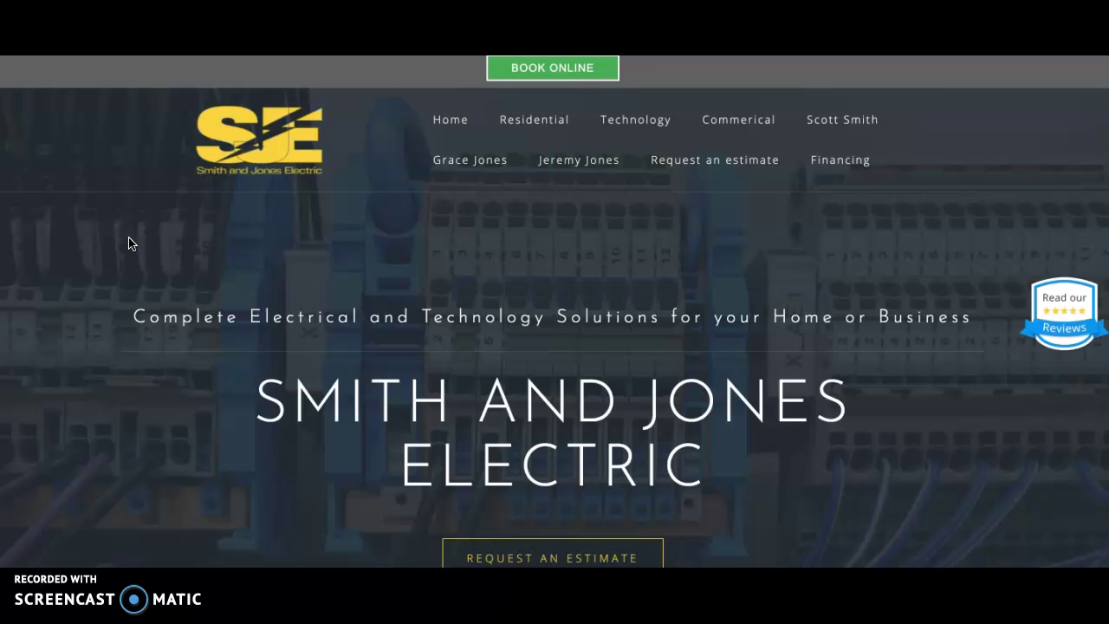
- Look over the home page from its opening banner down to the Residential, Technology and Commercial entries under Services
{"action": "scroll", "coordinate": [396, 381], "scroll_direction": "down", "scroll_amount": 2}
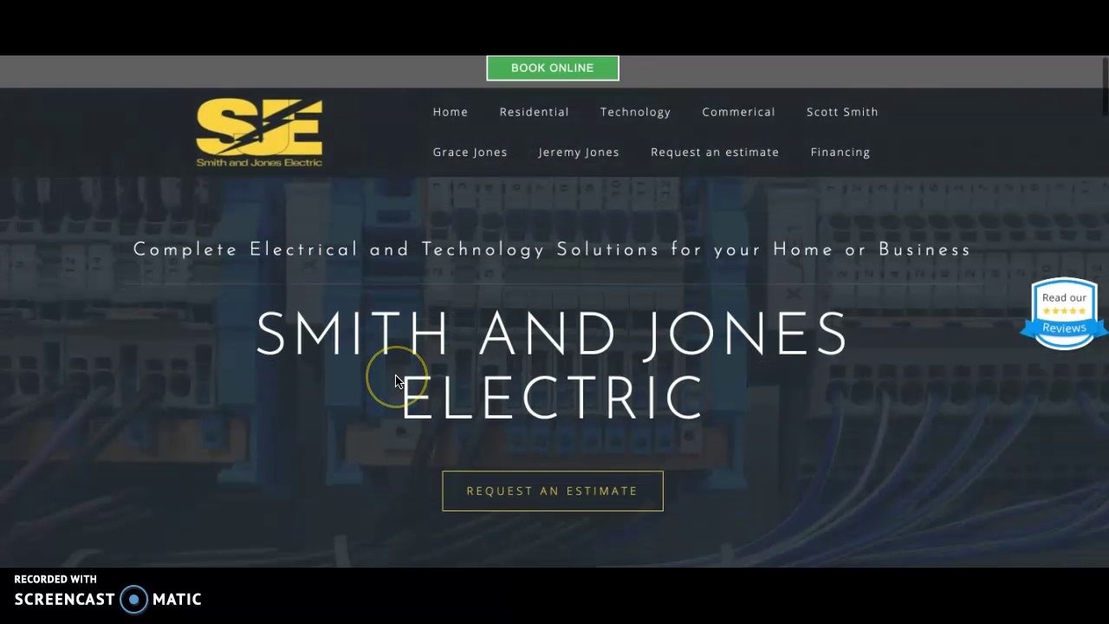
{"action": "scroll", "coordinate": [396, 381], "scroll_direction": "down", "scroll_amount": 3}
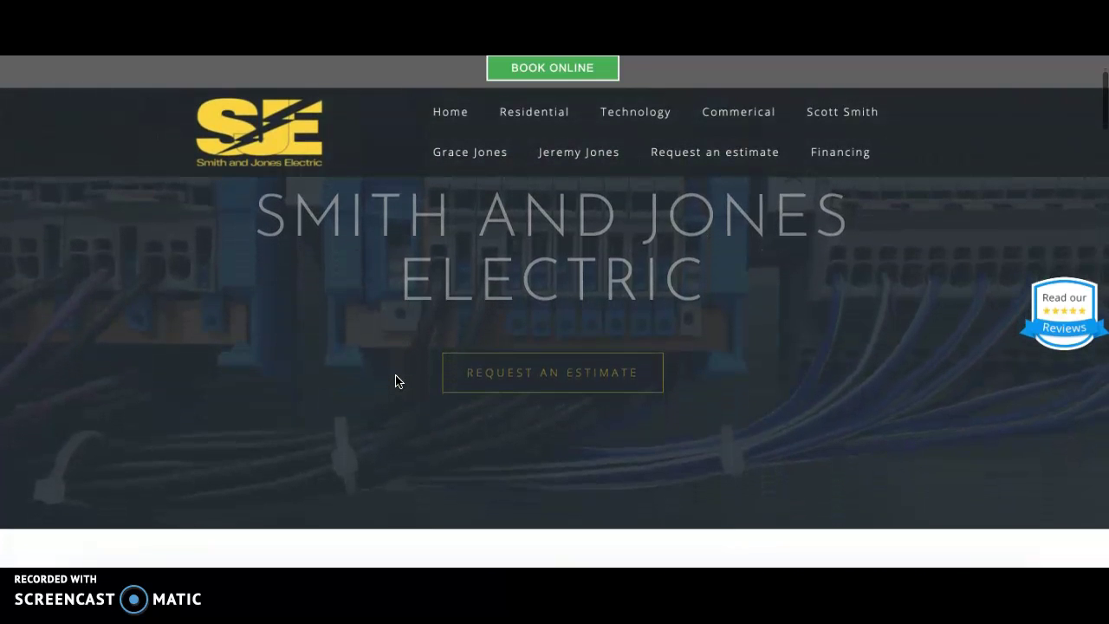
{"action": "scroll", "coordinate": [396, 381], "scroll_direction": "down", "scroll_amount": 3}
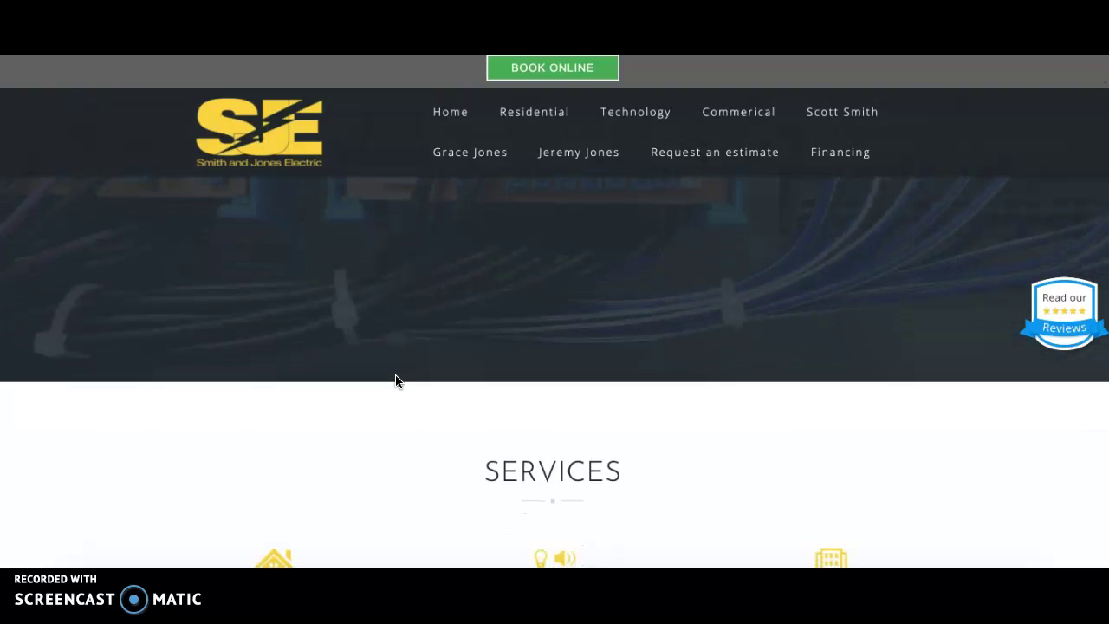
{"action": "scroll", "coordinate": [395, 381], "scroll_direction": "down", "scroll_amount": 3}
{"action": "left_click", "coordinate": [396, 383]}
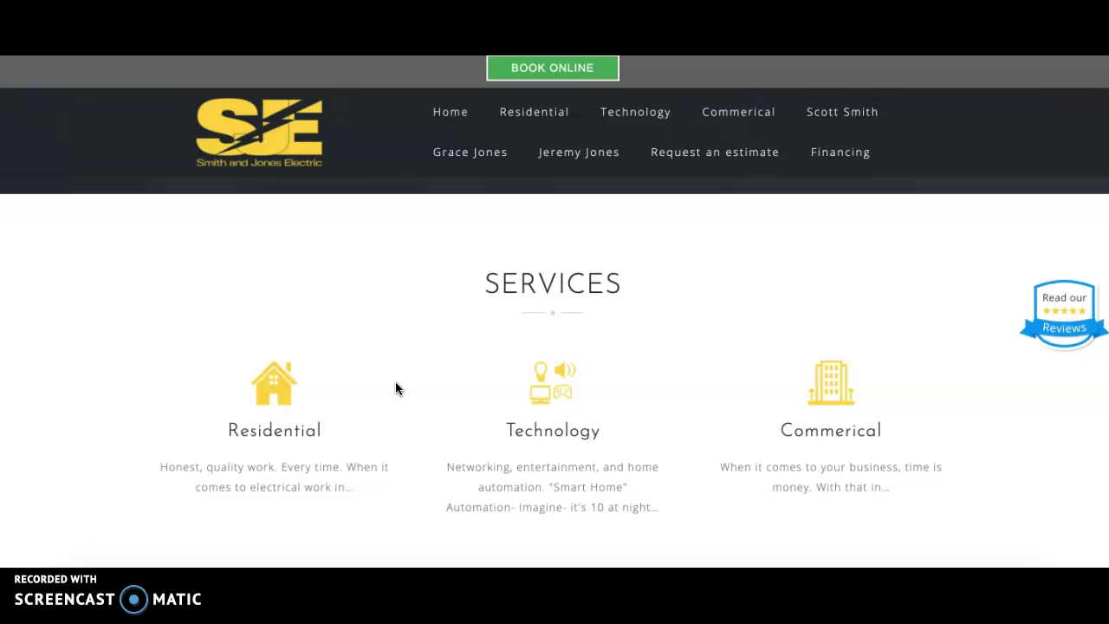
{"action": "left_click", "coordinate": [378, 128]}
{"action": "scroll", "coordinate": [899, 275], "scroll_direction": "down", "scroll_amount": 1}
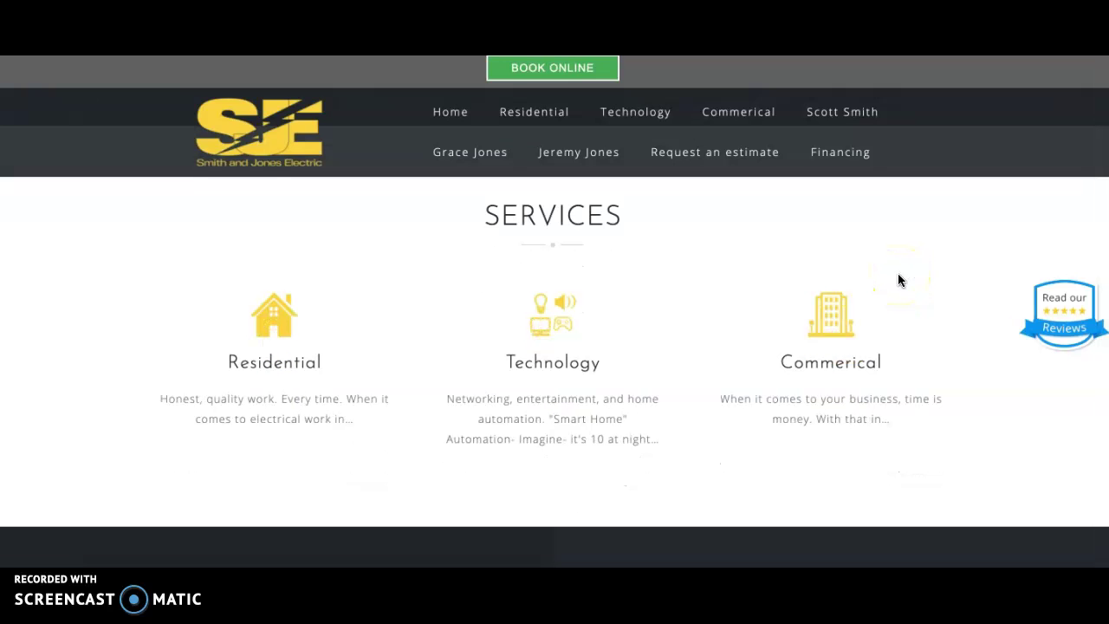
- Review the home page section that introduces the company's owners with their photos and short bios
{"action": "scroll", "coordinate": [898, 278], "scroll_direction": "down", "scroll_amount": 8}
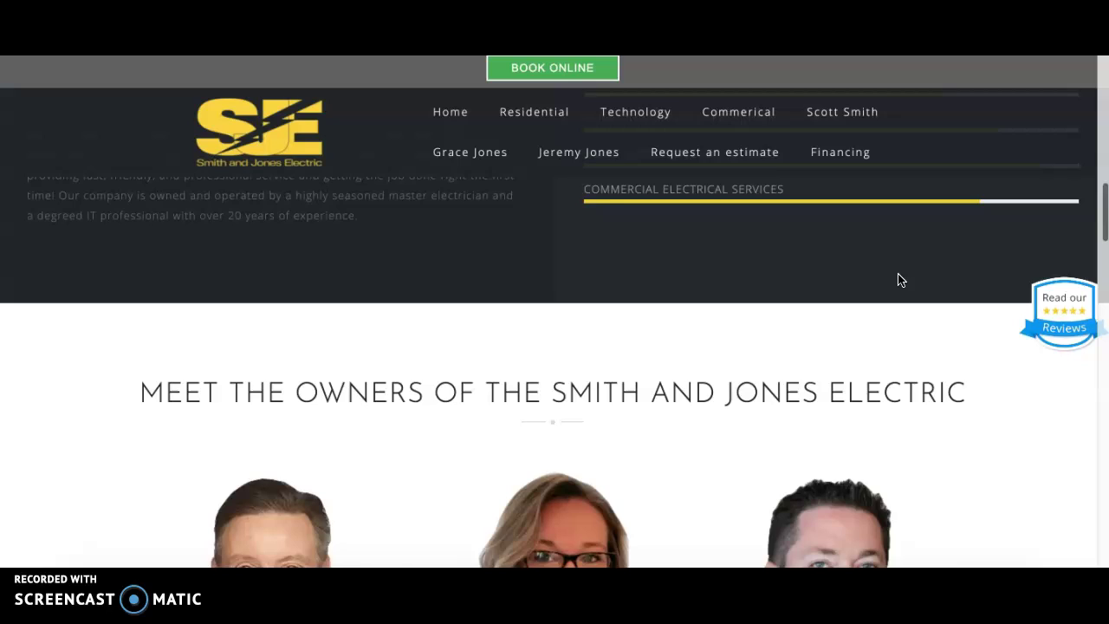
{"action": "scroll", "coordinate": [898, 279], "scroll_direction": "down", "scroll_amount": 6}
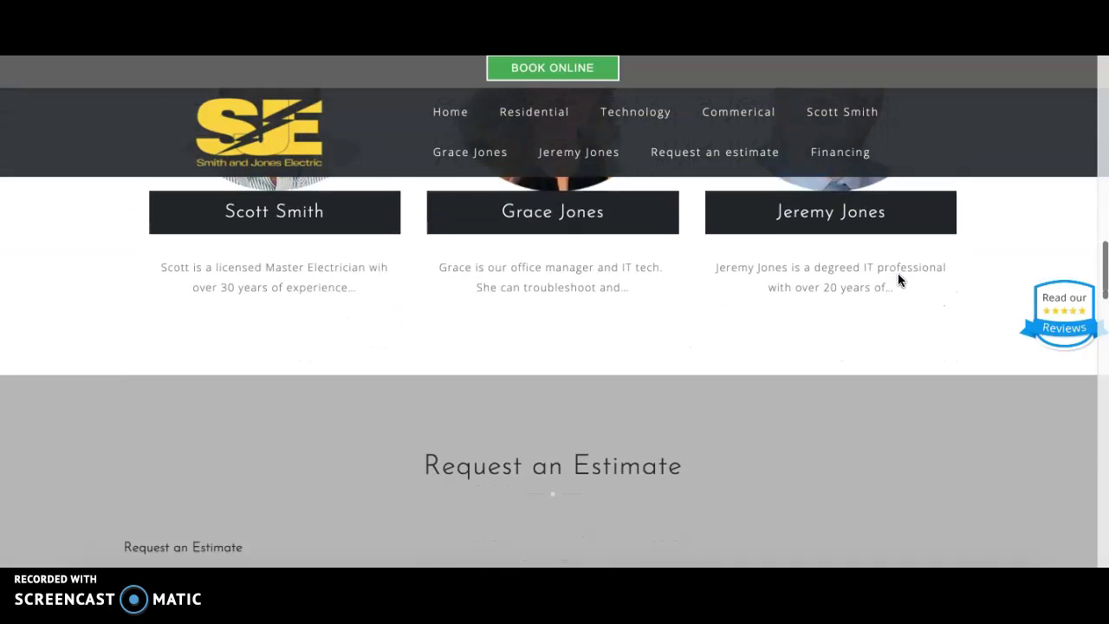
{"action": "scroll", "coordinate": [898, 272], "scroll_direction": "up", "scroll_amount": 3}
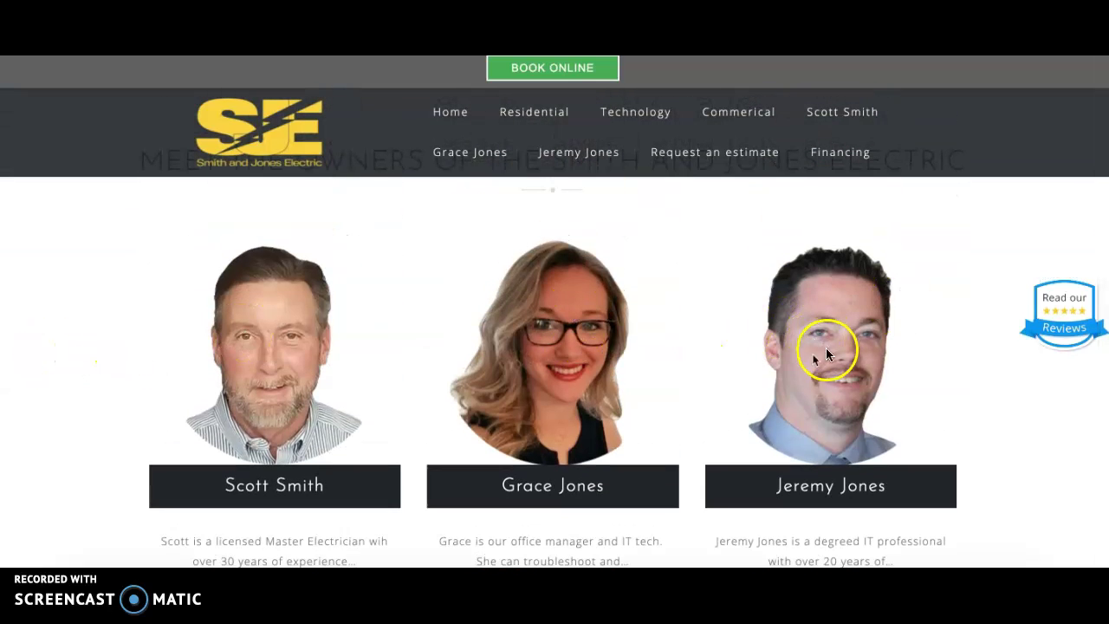
{"action": "scroll", "coordinate": [954, 376], "scroll_direction": "down", "scroll_amount": 1}
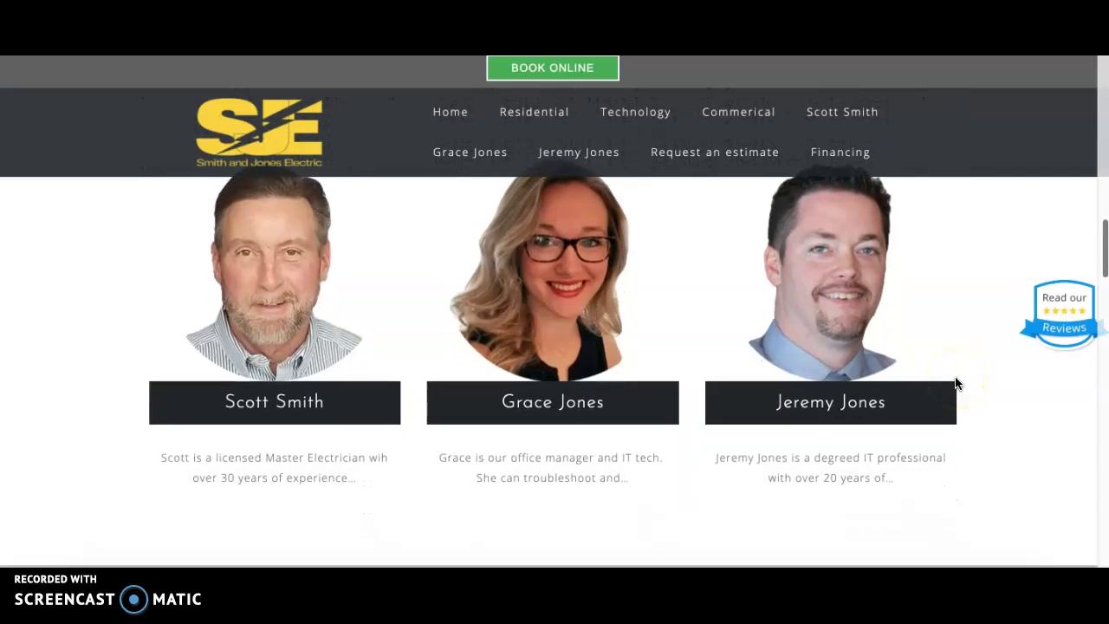
{"action": "scroll", "coordinate": [955, 379], "scroll_direction": "up", "scroll_amount": 1}
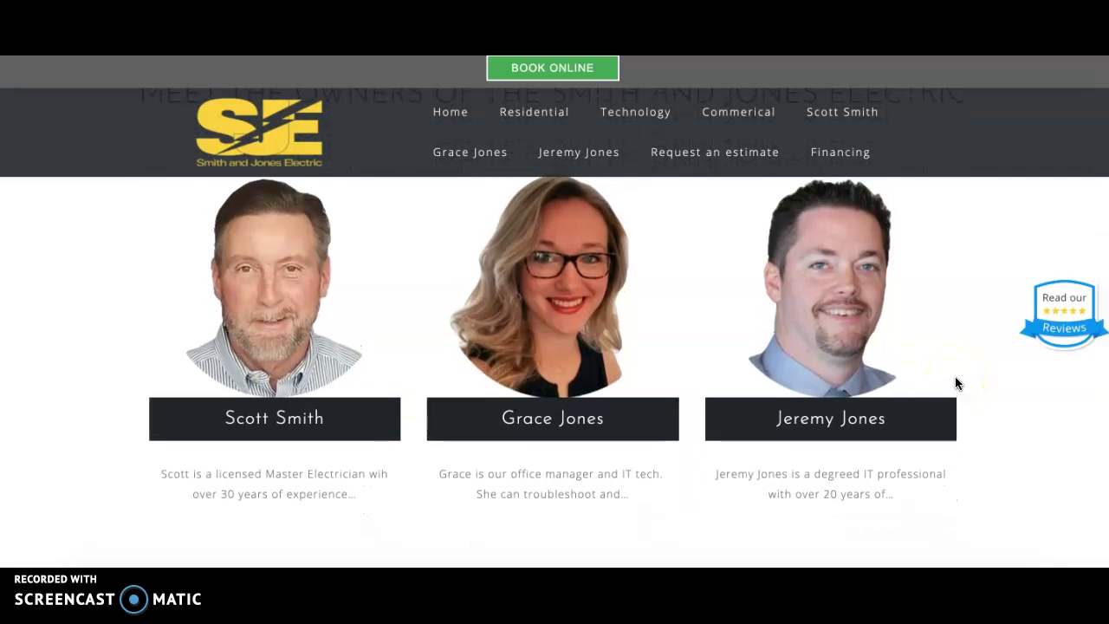
- Examine the fields of the Request an Estimate form on the home page, from name down to the CAPTCHA
{"action": "scroll", "coordinate": [955, 379], "scroll_direction": "down", "scroll_amount": 7}
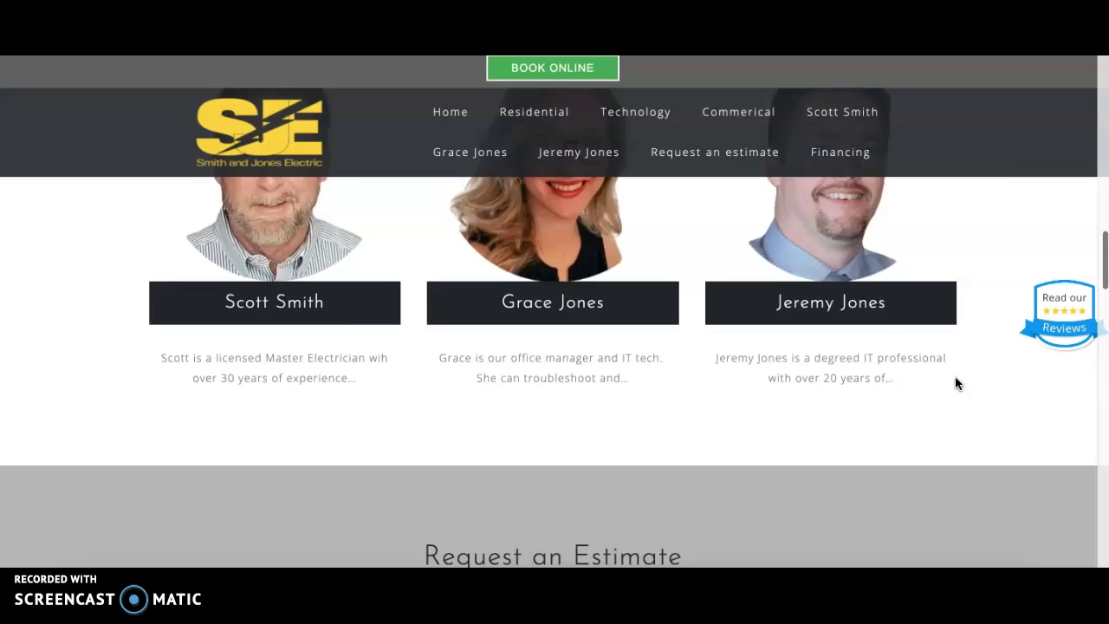
{"action": "scroll", "coordinate": [955, 379], "scroll_direction": "up", "scroll_amount": 1}
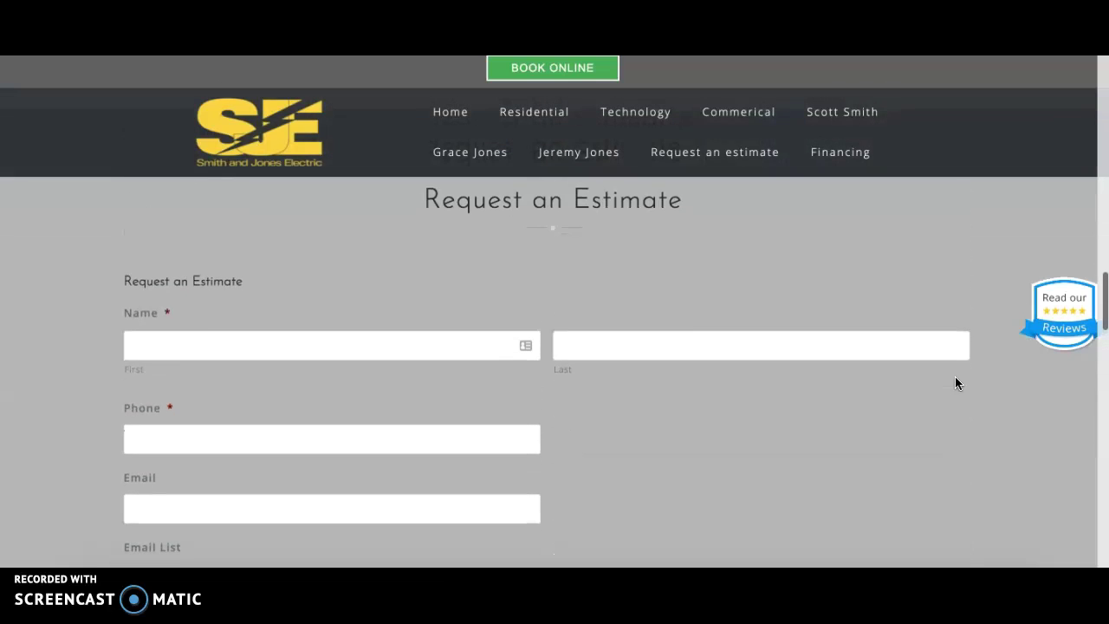
{"action": "scroll", "coordinate": [955, 382], "scroll_direction": "down", "scroll_amount": 5}
{"action": "scroll", "coordinate": [955, 384], "scroll_direction": "up", "scroll_amount": 5}
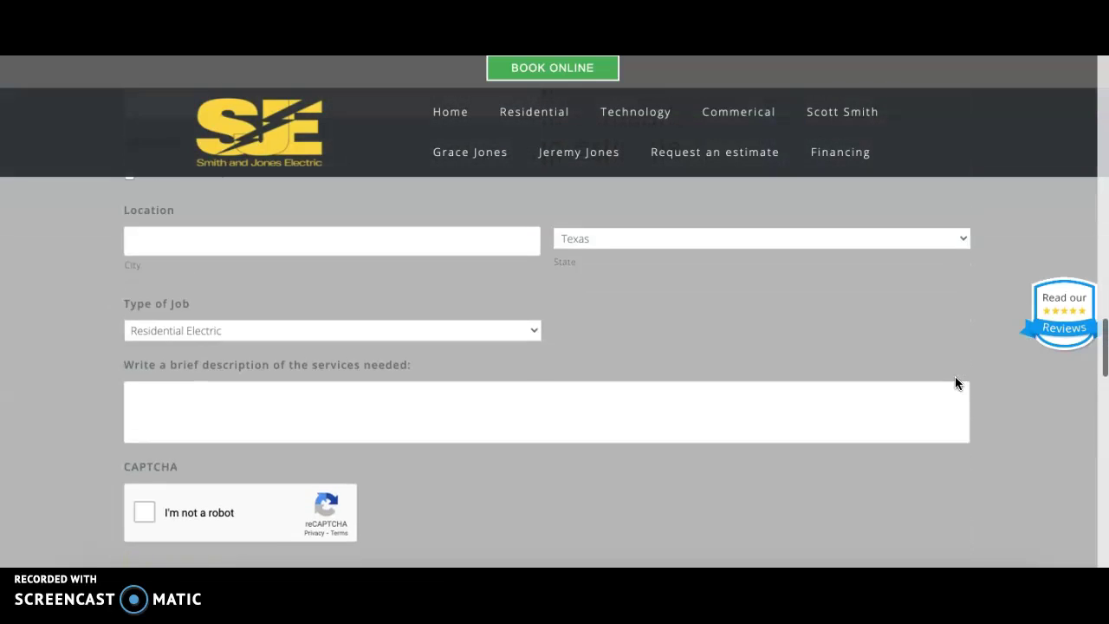
{"action": "left_click", "coordinate": [957, 391]}
{"action": "scroll", "coordinate": [956, 391], "scroll_direction": "up", "scroll_amount": 1}
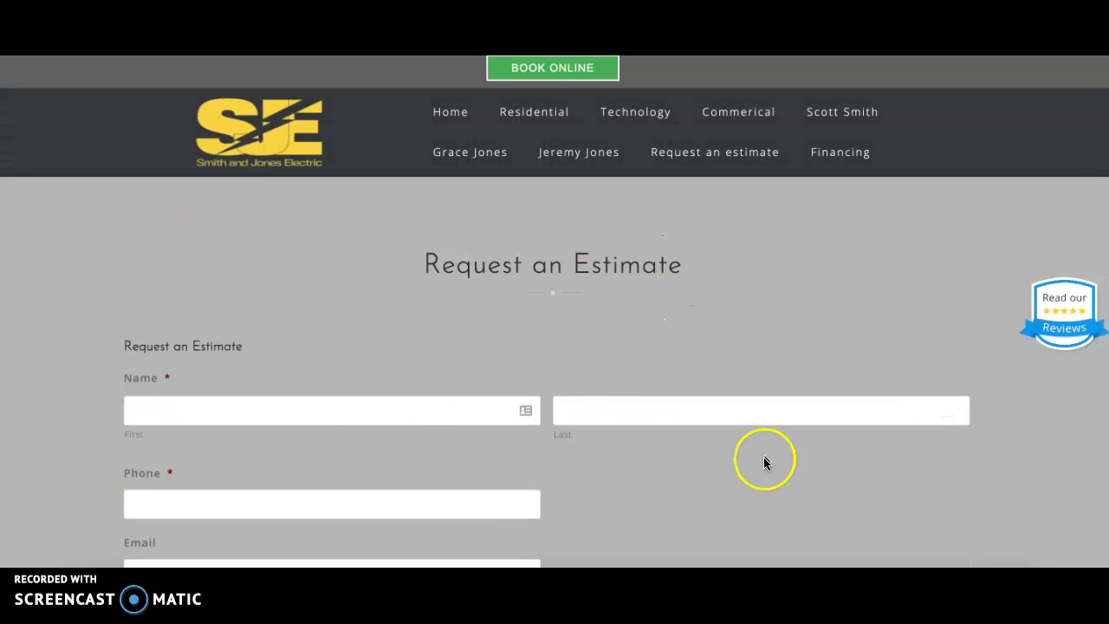
- Look through the financing and payment highlights, the Customer Reviews section and the footer area of the home page
{"action": "scroll", "coordinate": [764, 456], "scroll_direction": "down", "scroll_amount": 7}
{"action": "scroll", "coordinate": [763, 456], "scroll_direction": "down", "scroll_amount": 10}
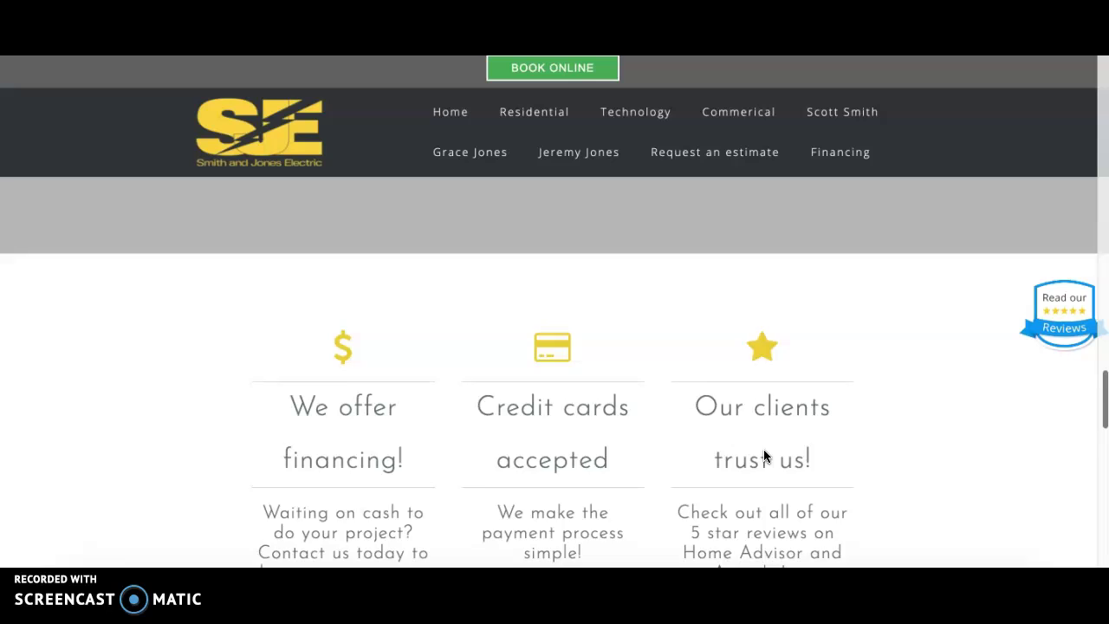
{"action": "scroll", "coordinate": [763, 457], "scroll_direction": "up", "scroll_amount": 3}
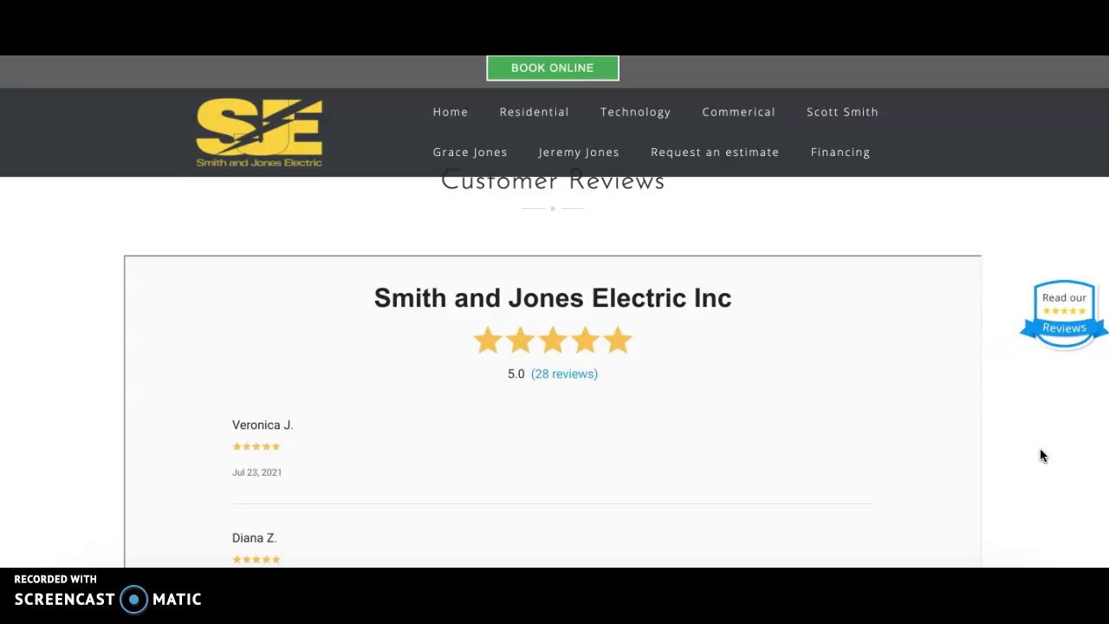
{"action": "scroll", "coordinate": [1042, 455], "scroll_direction": "down", "scroll_amount": 10}
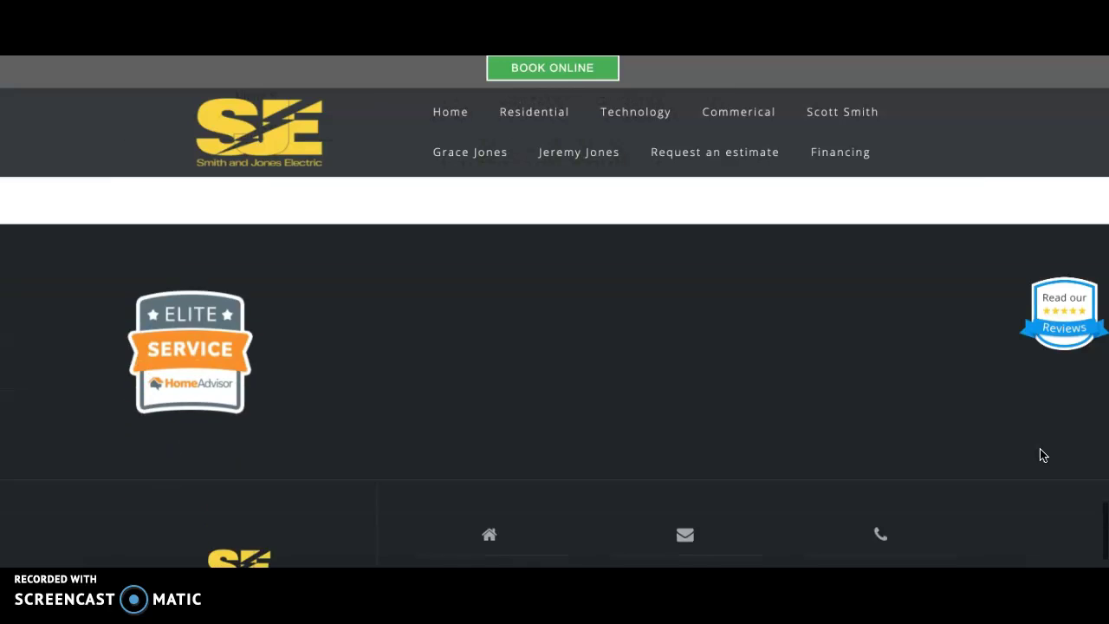
{"action": "scroll", "coordinate": [1042, 455], "scroll_direction": "up", "scroll_amount": 5}
{"action": "scroll", "coordinate": [1042, 455], "scroll_direction": "up", "scroll_amount": 2}
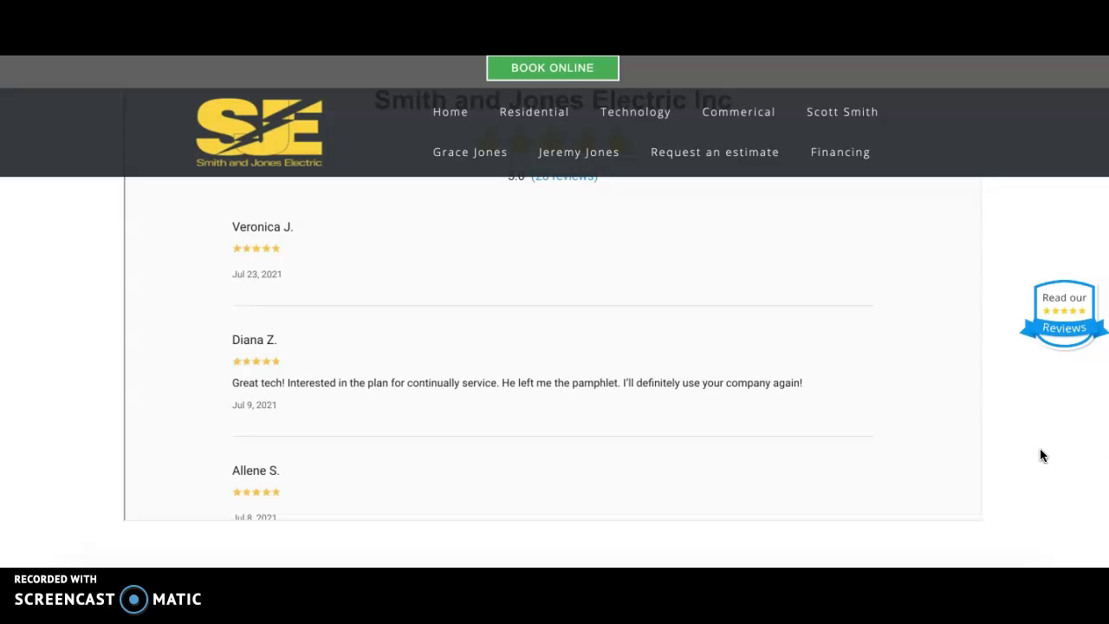
{"action": "scroll", "coordinate": [1013, 424], "scroll_direction": "up", "scroll_amount": 2}
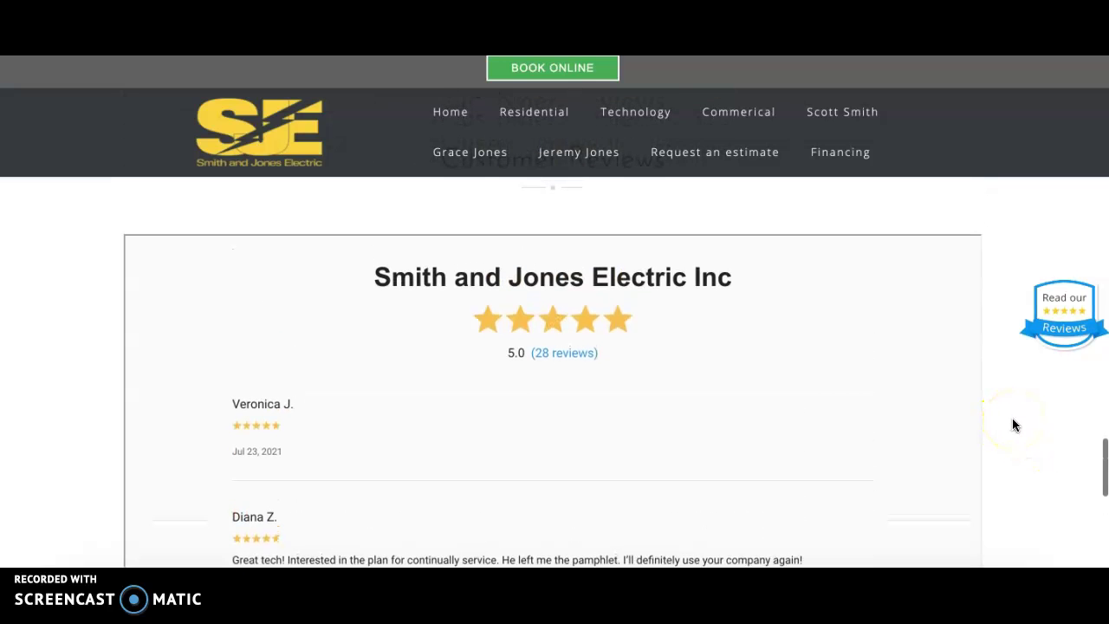
{"action": "scroll", "coordinate": [1015, 424], "scroll_direction": "up", "scroll_amount": 4}
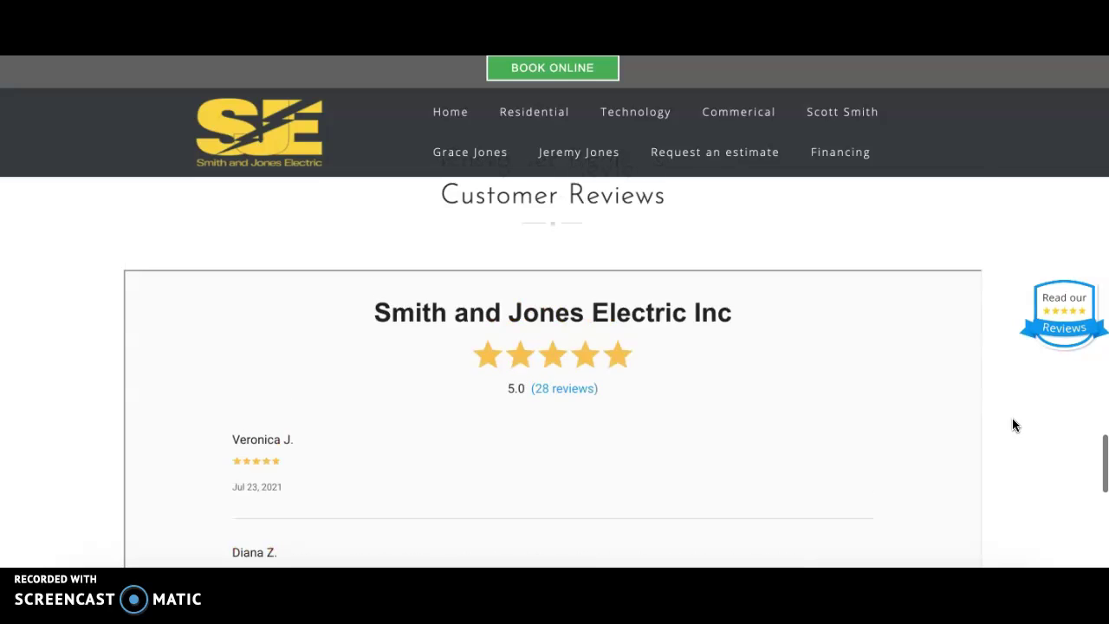
- Open the Technology page and read its descriptions of smart home automation, home networking and audio-visual installations
{"action": "scroll", "coordinate": [1016, 425], "scroll_direction": "up", "scroll_amount": 15}
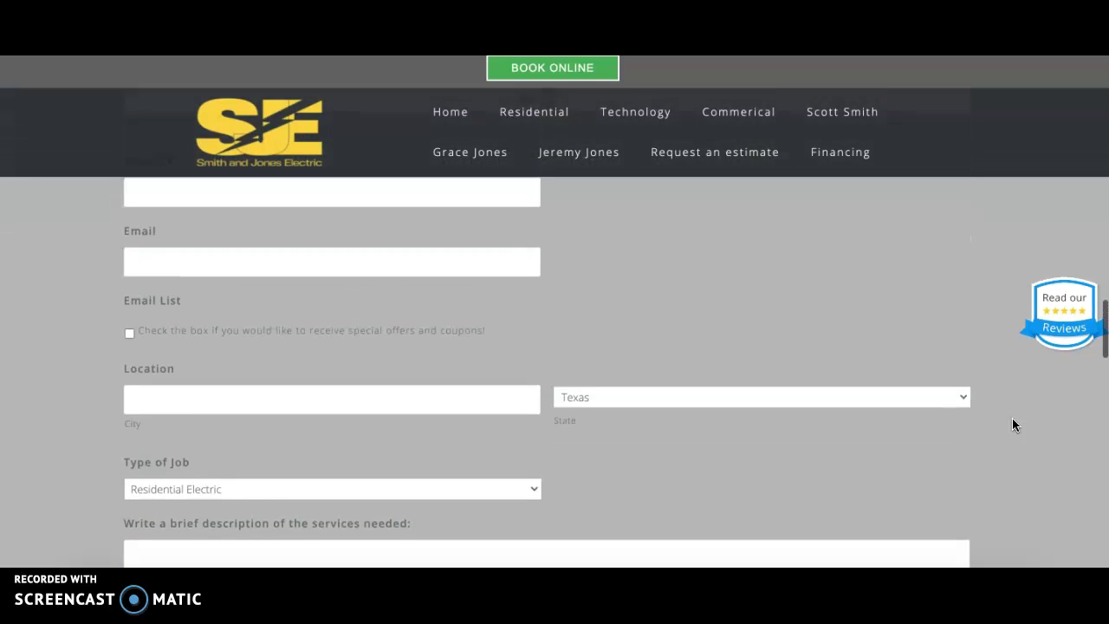
{"action": "scroll", "coordinate": [1012, 417], "scroll_direction": "up", "scroll_amount": 10}
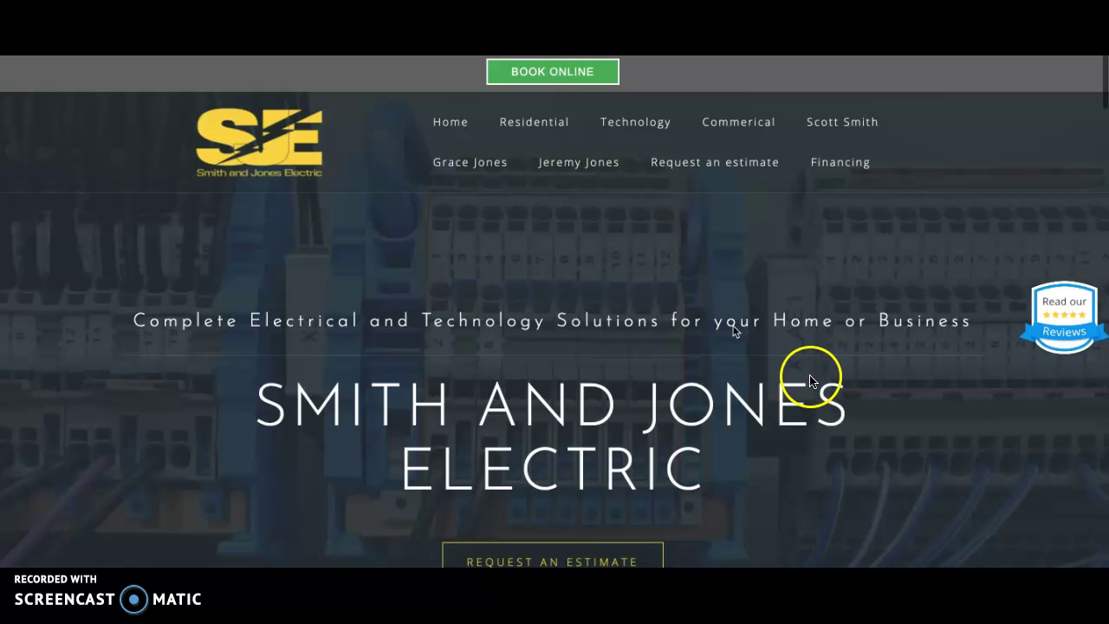
{"action": "left_click", "coordinate": [551, 121]}
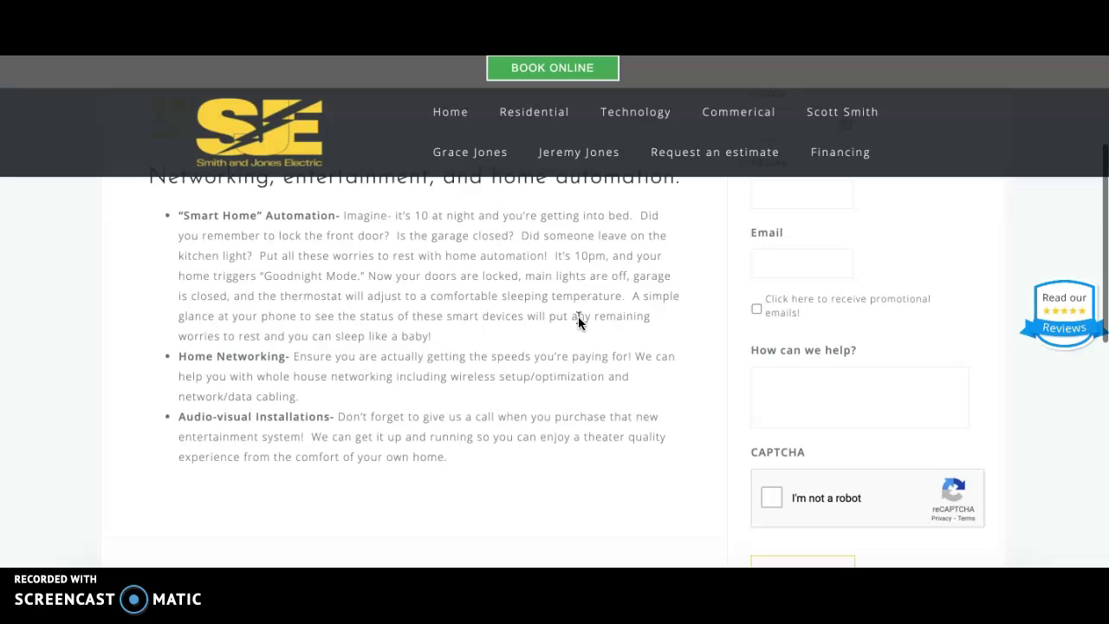
{"action": "scroll", "coordinate": [578, 316], "scroll_direction": "up", "scroll_amount": 1}
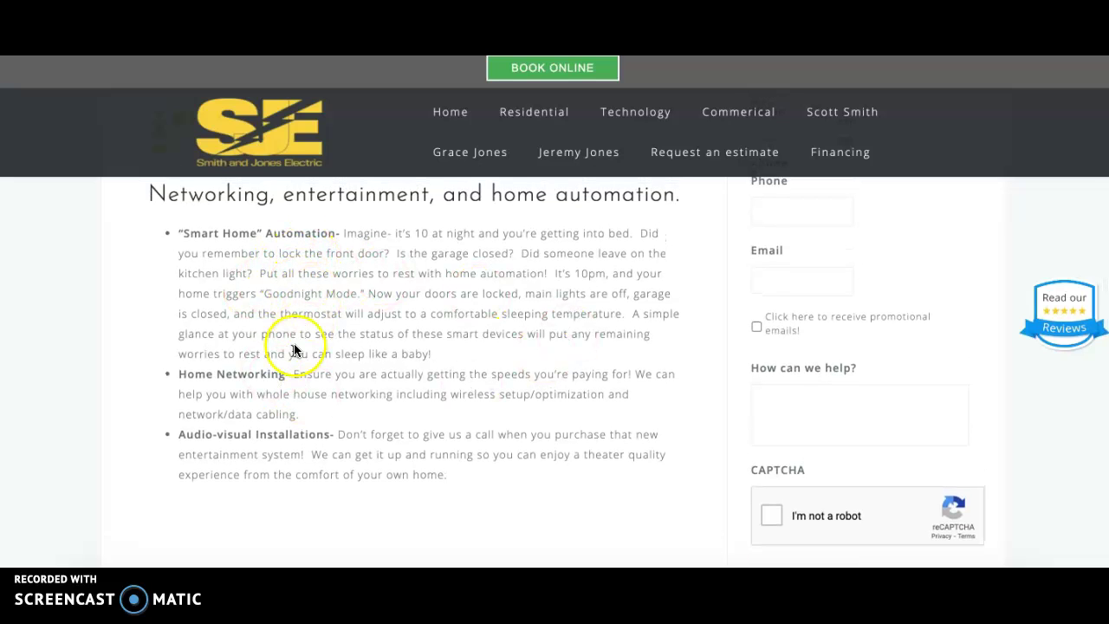
- Open the Residential page and read the introduction and the list of example residential electrical services
{"action": "left_click", "coordinate": [544, 120]}
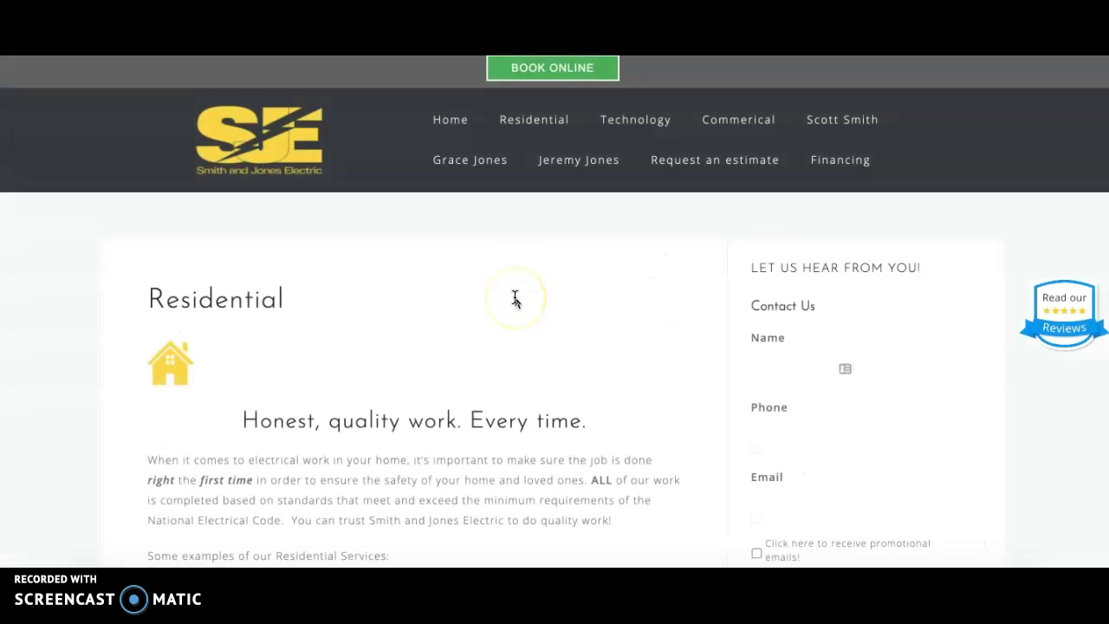
{"action": "scroll", "coordinate": [514, 298], "scroll_direction": "down", "scroll_amount": 3}
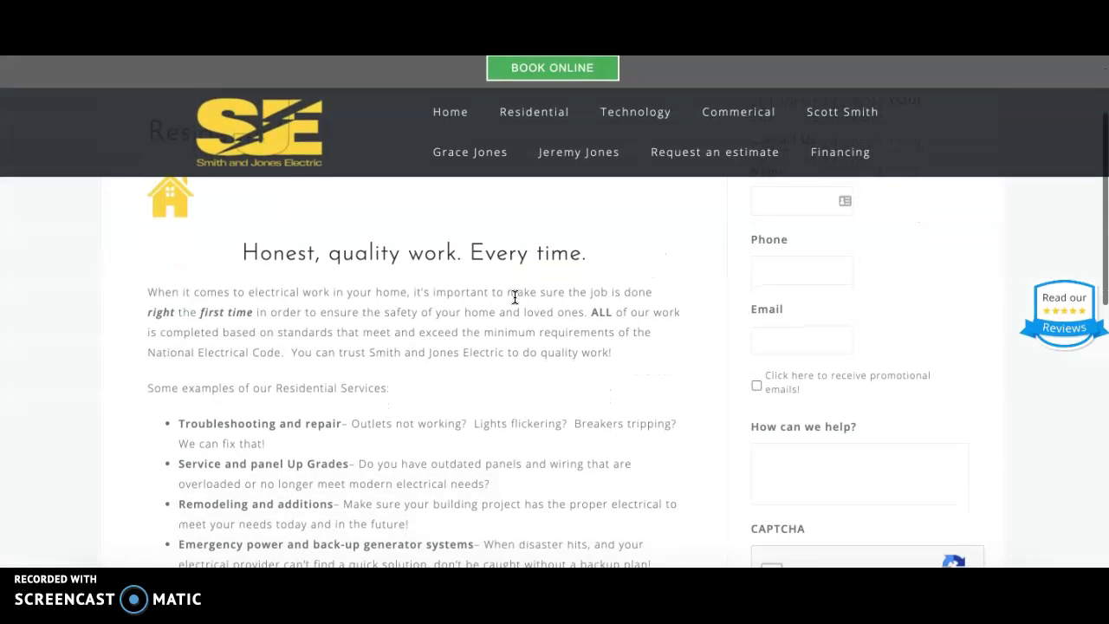
{"action": "scroll", "coordinate": [514, 298], "scroll_direction": "down", "scroll_amount": 1}
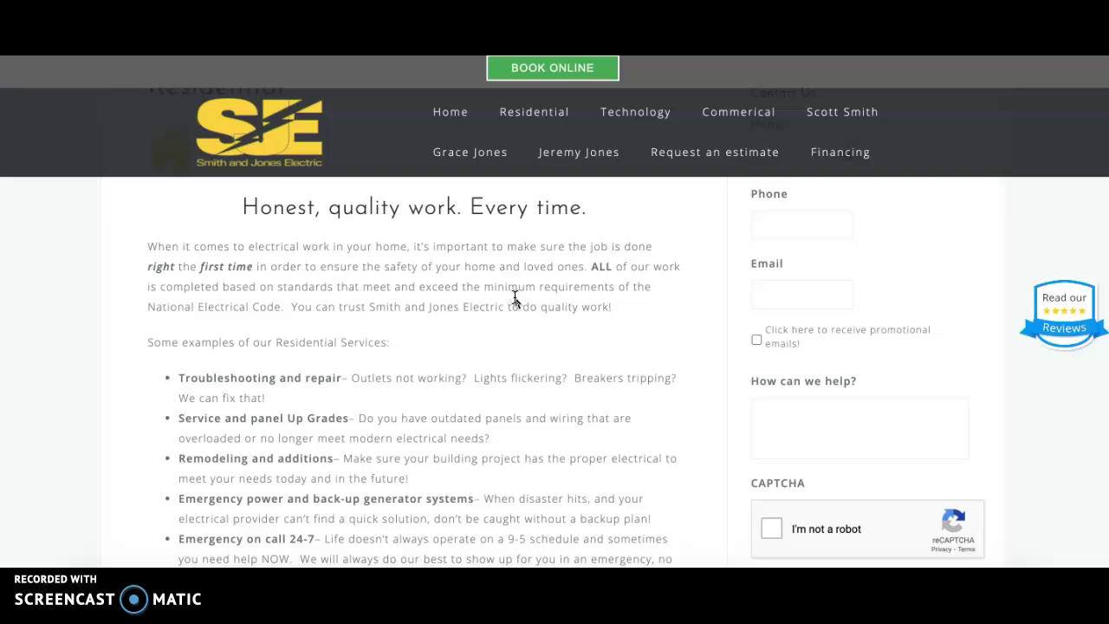
{"action": "left_click", "coordinate": [454, 371]}
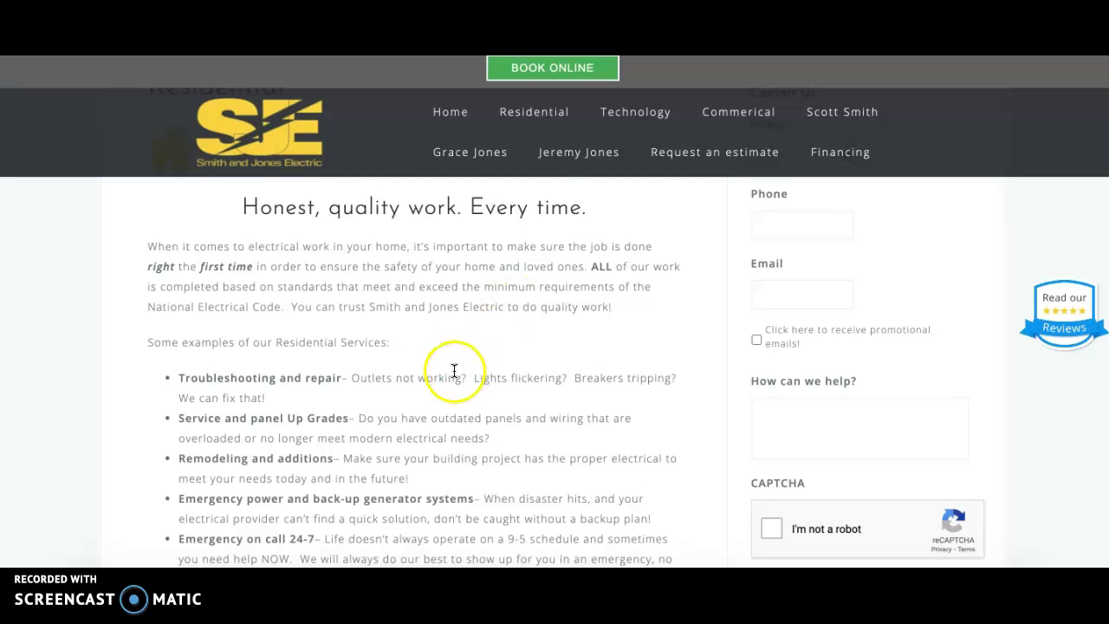
{"action": "scroll", "coordinate": [312, 416], "scroll_direction": "down", "scroll_amount": 1}
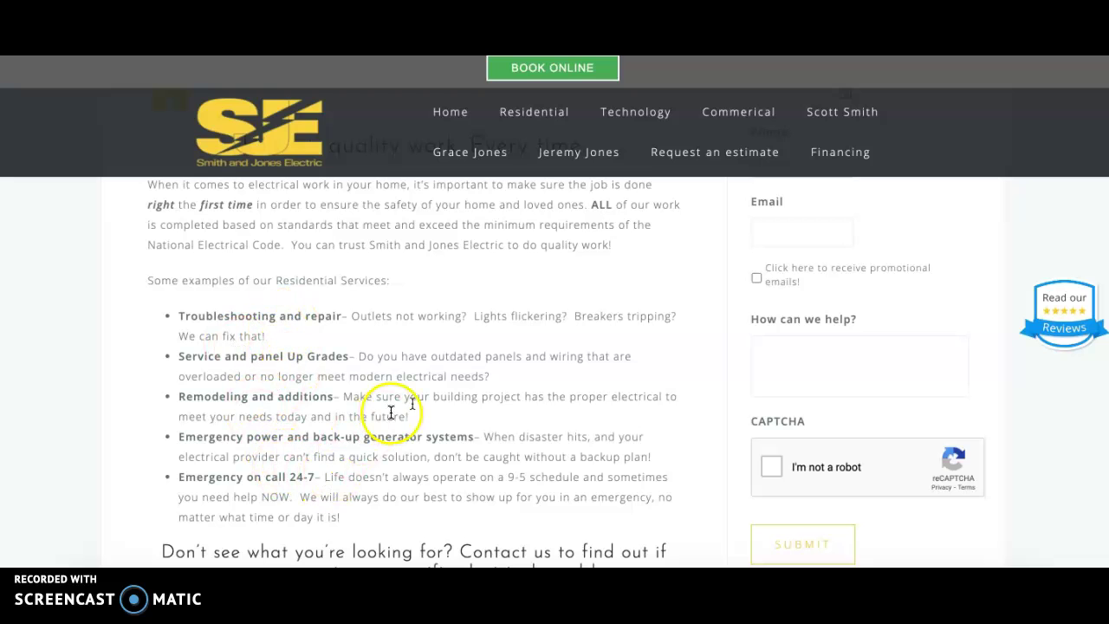
{"action": "left_click", "coordinate": [511, 126]}
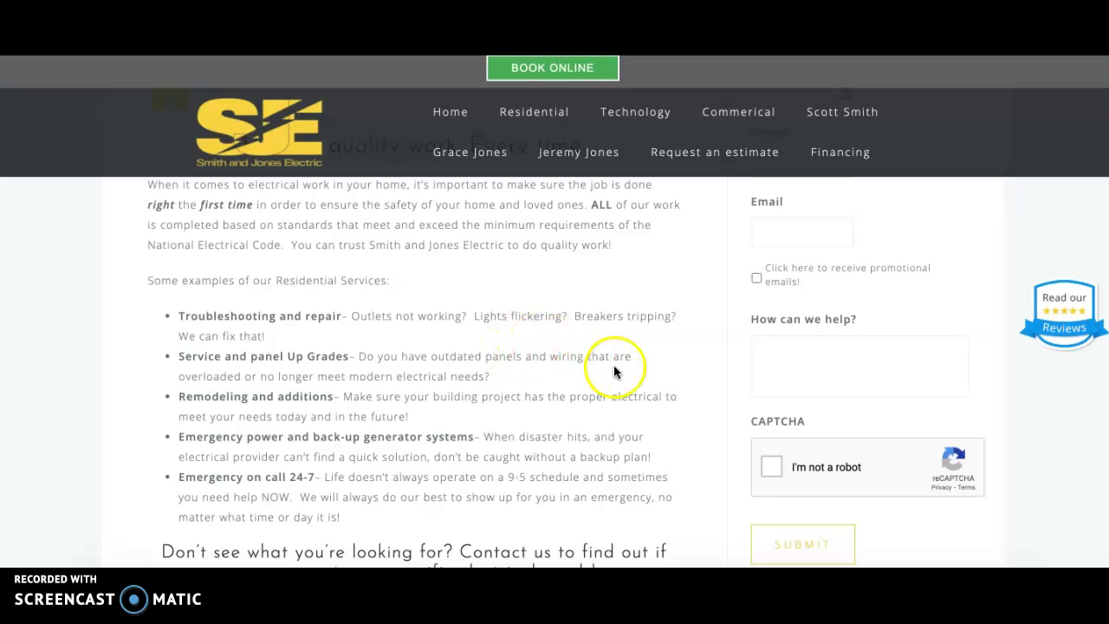
{"action": "scroll", "coordinate": [639, 299], "scroll_direction": "up", "scroll_amount": 3}
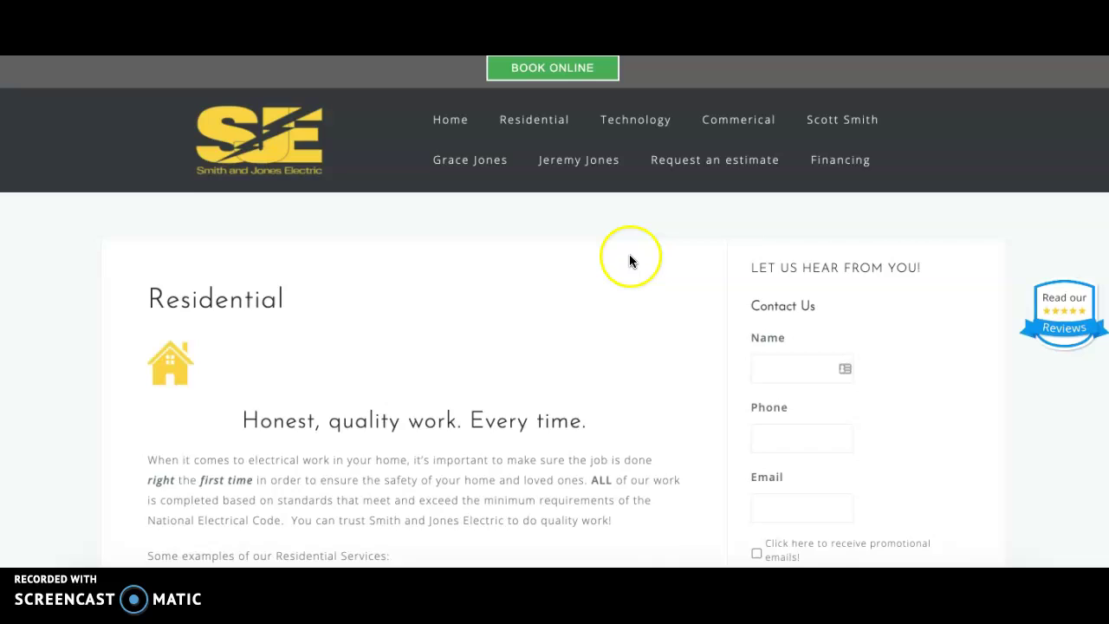
{"action": "scroll", "coordinate": [627, 257], "scroll_direction": "down", "scroll_amount": 3}
- Open the office manager's profile page and read the bio below the photo
{"action": "left_click", "coordinate": [472, 154]}
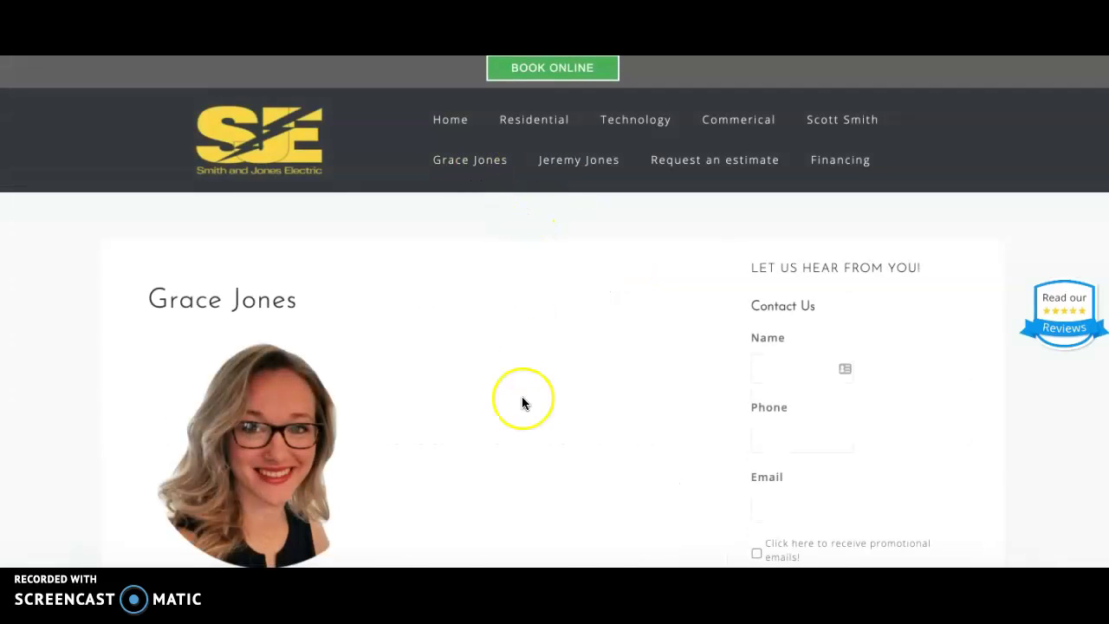
{"action": "scroll", "coordinate": [523, 398], "scroll_direction": "down", "scroll_amount": 2}
{"action": "scroll", "coordinate": [345, 365], "scroll_direction": "down", "scroll_amount": 2}
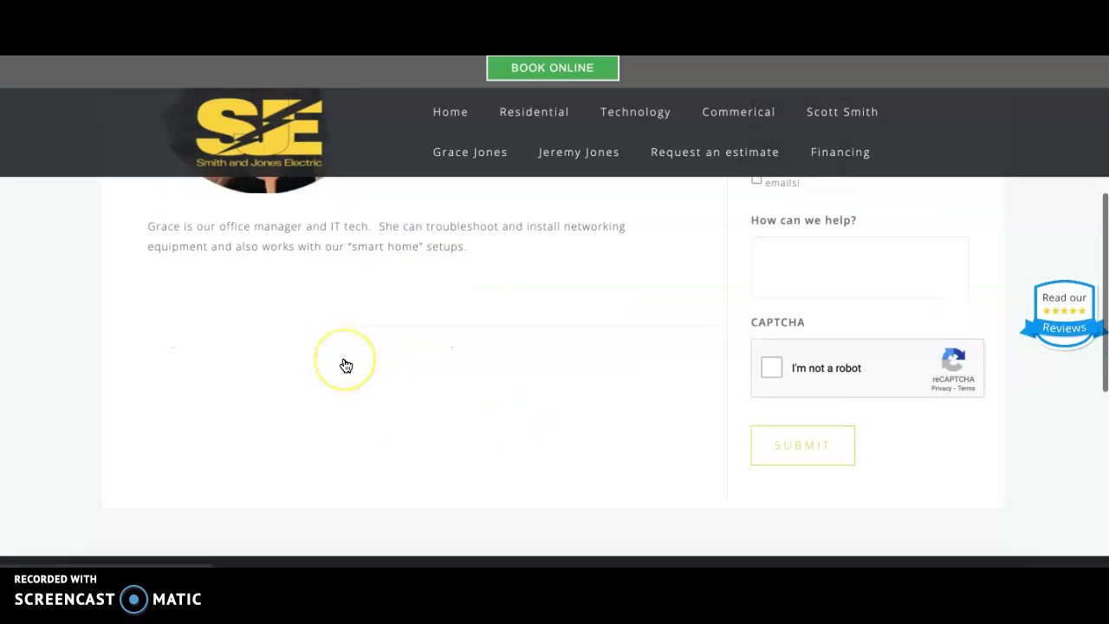
{"action": "scroll", "coordinate": [345, 366], "scroll_direction": "up", "scroll_amount": 5}
- Open the profile page of the owner who is the IT professional and view its photo section
{"action": "left_click", "coordinate": [586, 169]}
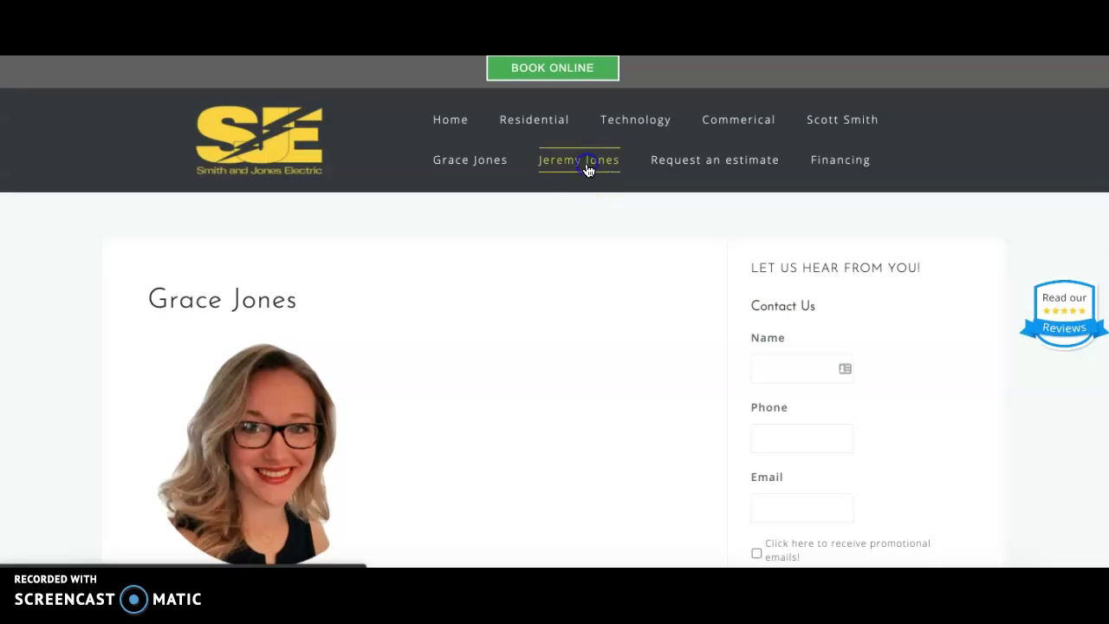
{"action": "scroll", "coordinate": [557, 293], "scroll_direction": "down", "scroll_amount": 1}
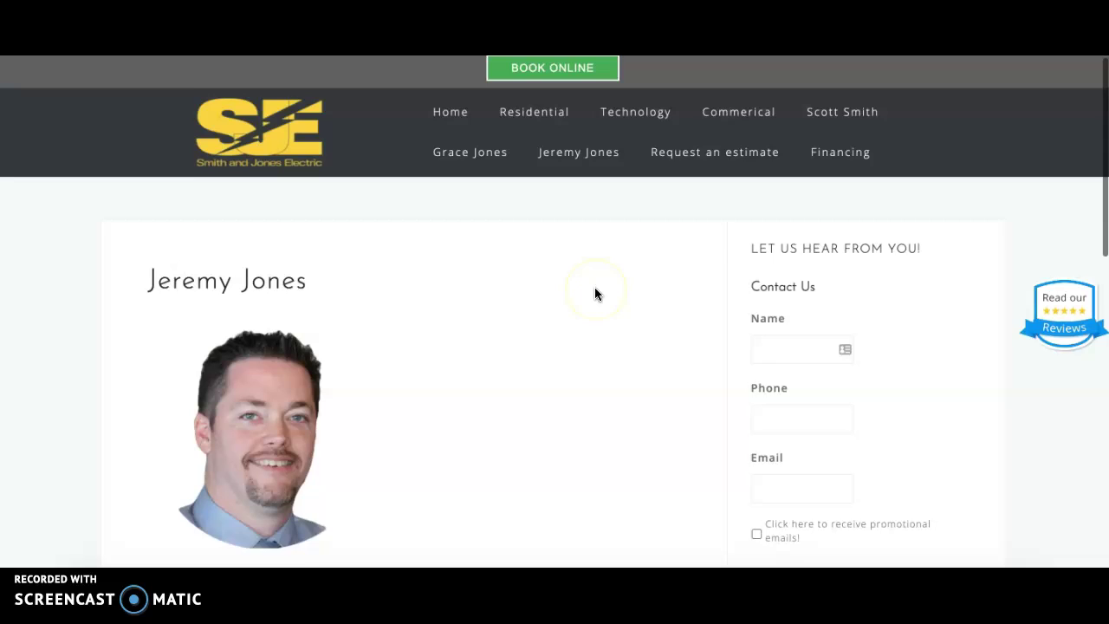
{"action": "scroll", "coordinate": [594, 295], "scroll_direction": "up", "scroll_amount": 1}
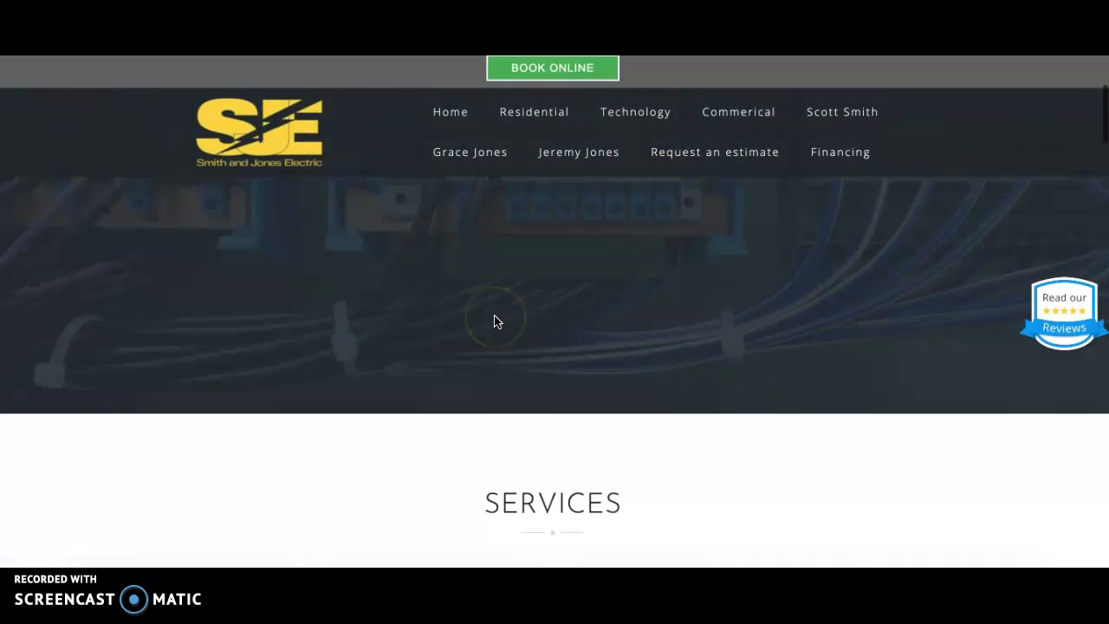
- Review the home page's Services, About Us and Meet the Owners sections, ending back at the page's opening banner
{"action": "scroll", "coordinate": [493, 321], "scroll_direction": "down", "scroll_amount": 2}
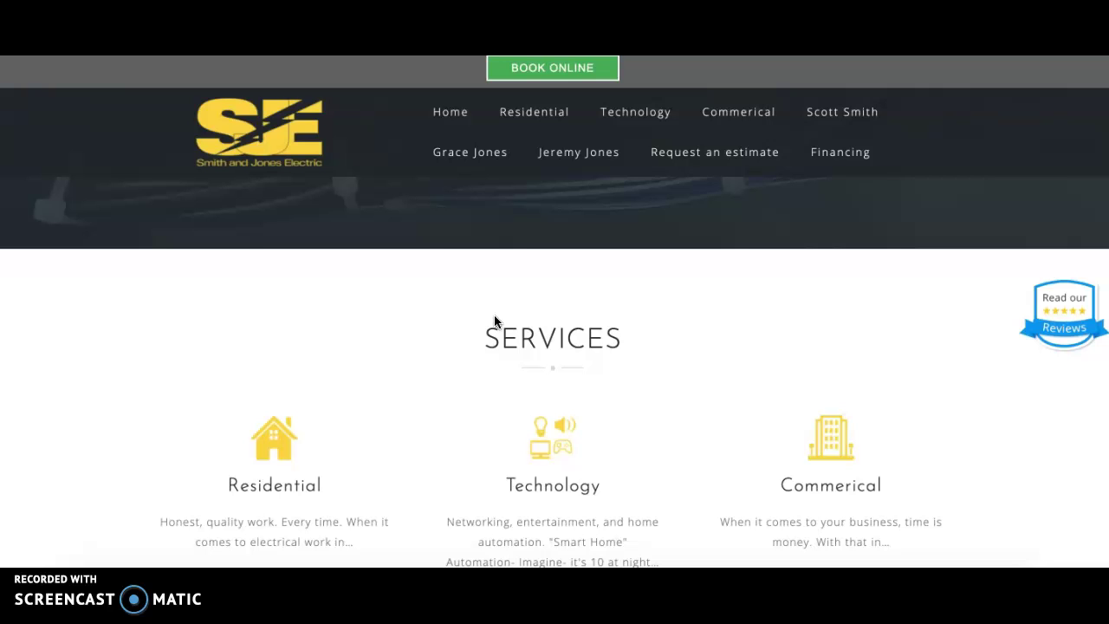
{"action": "scroll", "coordinate": [494, 321], "scroll_direction": "down", "scroll_amount": 6}
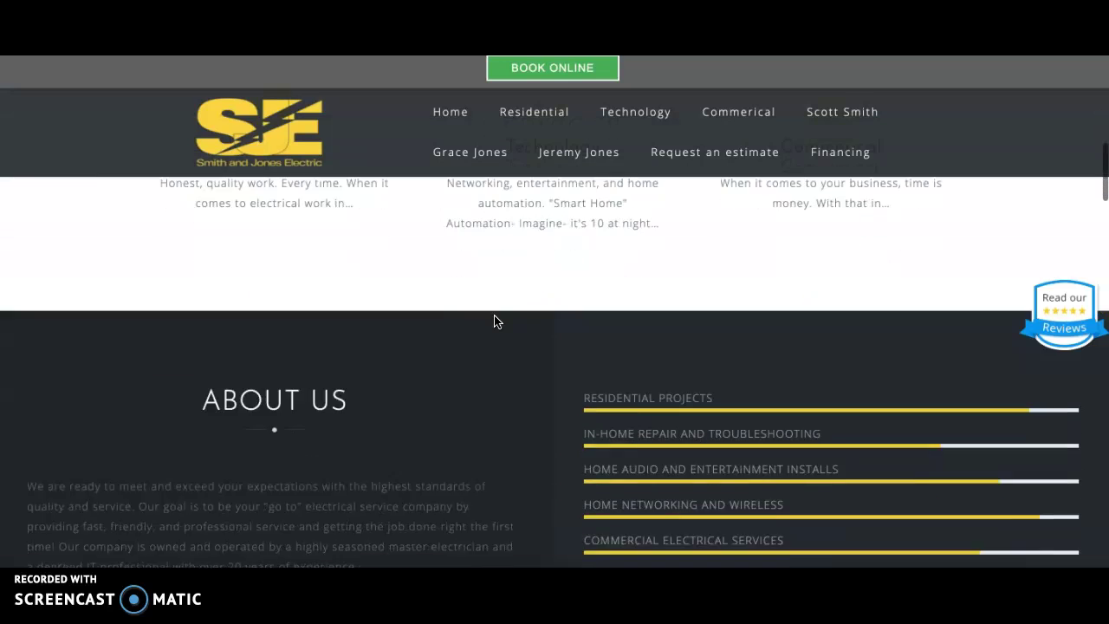
{"action": "scroll", "coordinate": [493, 321], "scroll_direction": "down", "scroll_amount": 3}
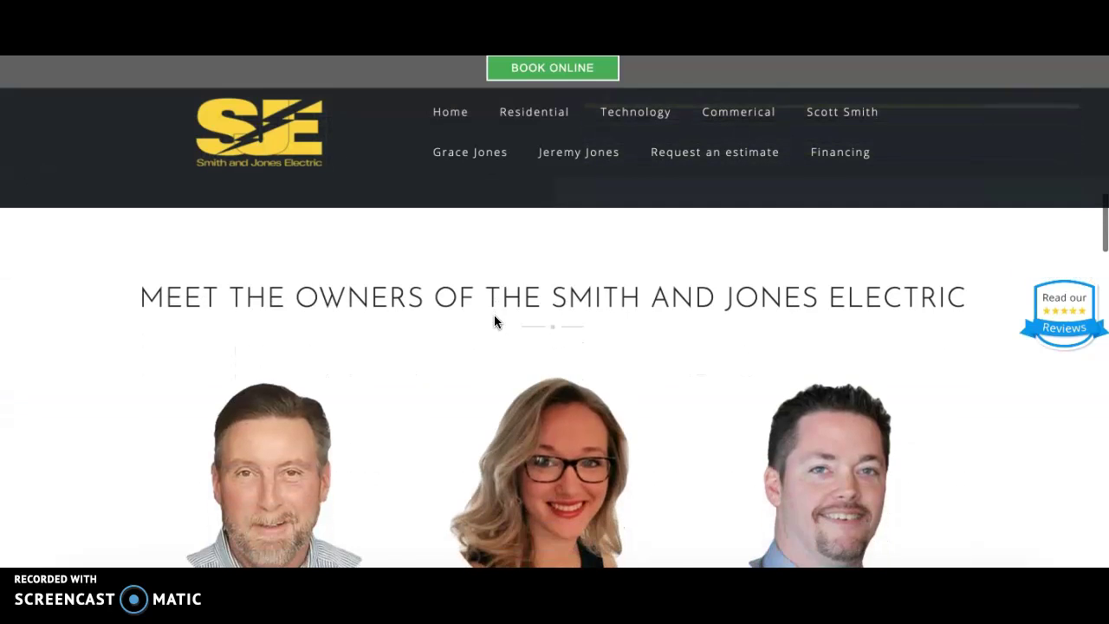
{"action": "scroll", "coordinate": [494, 321], "scroll_direction": "down", "scroll_amount": 5}
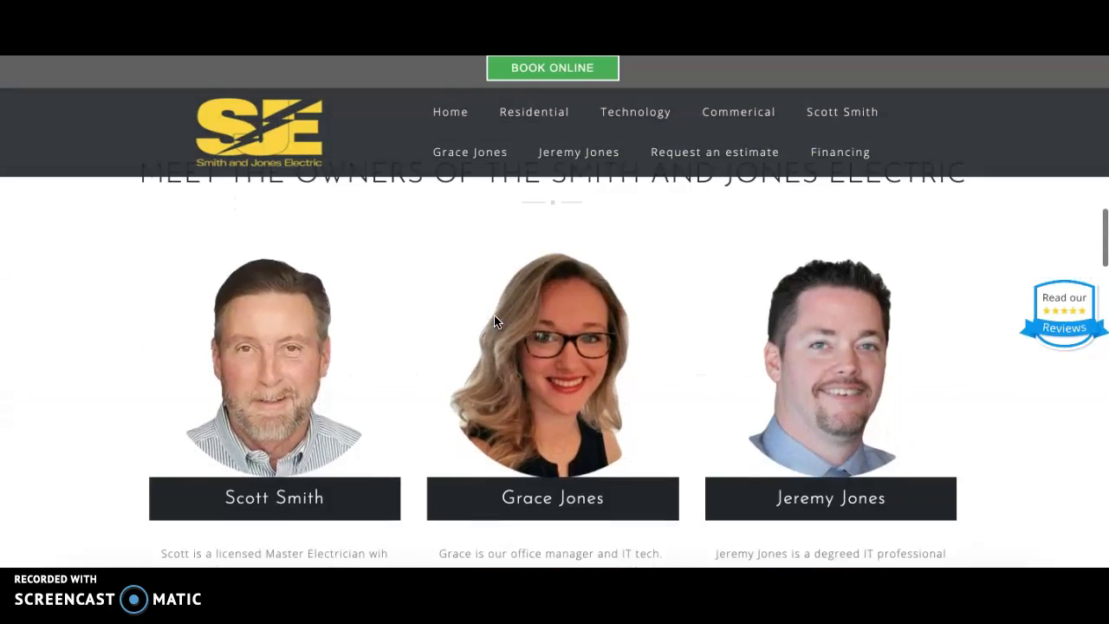
{"action": "scroll", "coordinate": [494, 321], "scroll_direction": "up", "scroll_amount": 5}
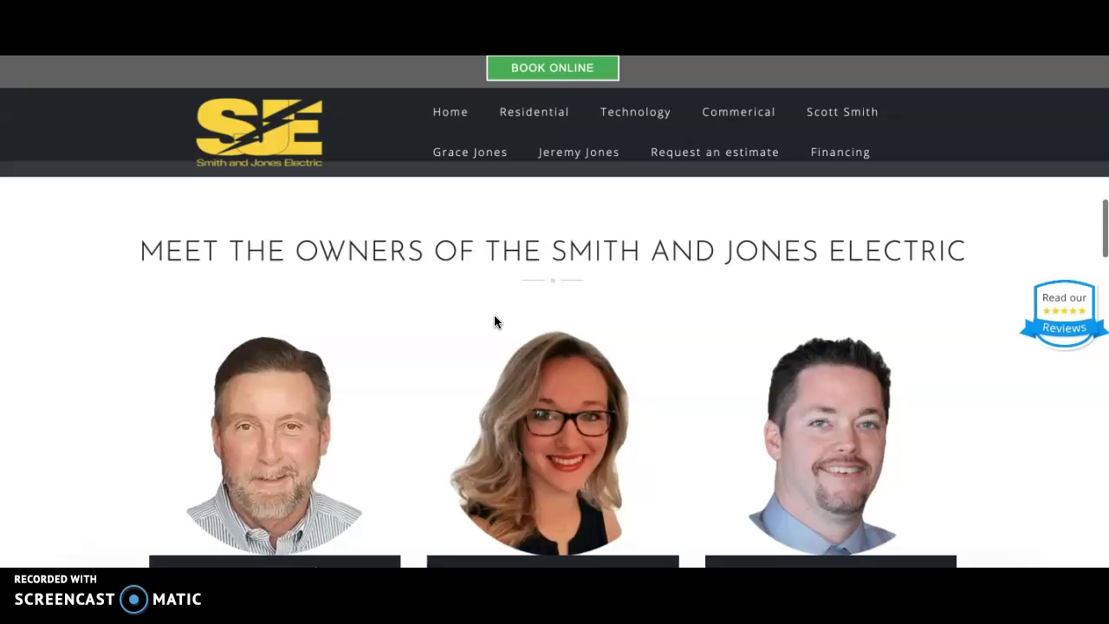
{"action": "scroll", "coordinate": [494, 321], "scroll_direction": "up", "scroll_amount": 2}
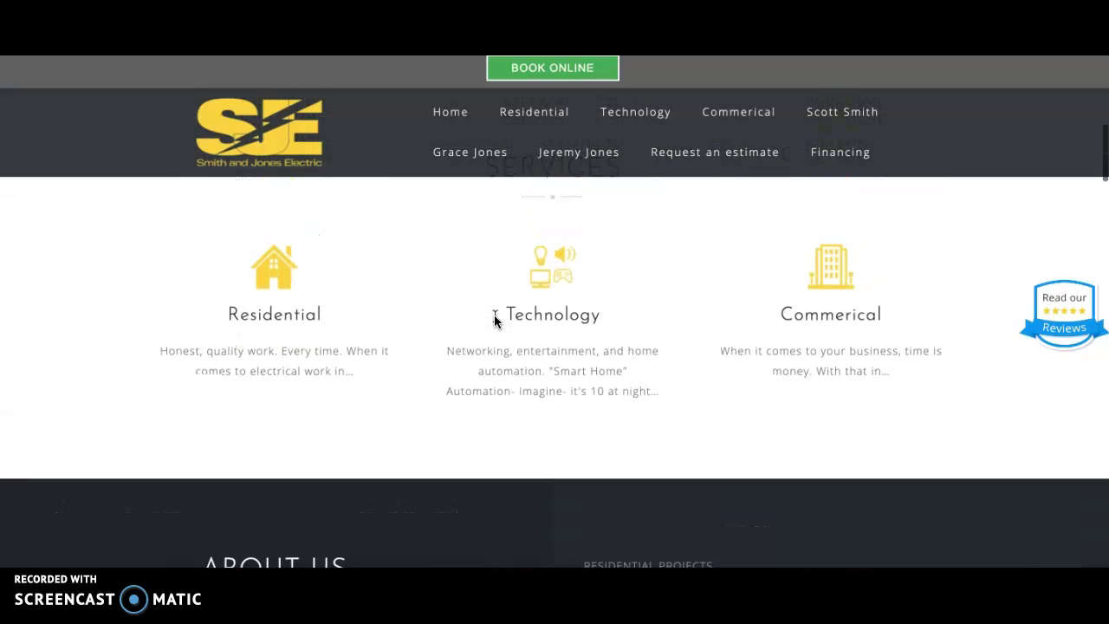
{"action": "scroll", "coordinate": [493, 322], "scroll_direction": "down", "scroll_amount": 2}
{"action": "scroll", "coordinate": [493, 319], "scroll_direction": "down", "scroll_amount": 2}
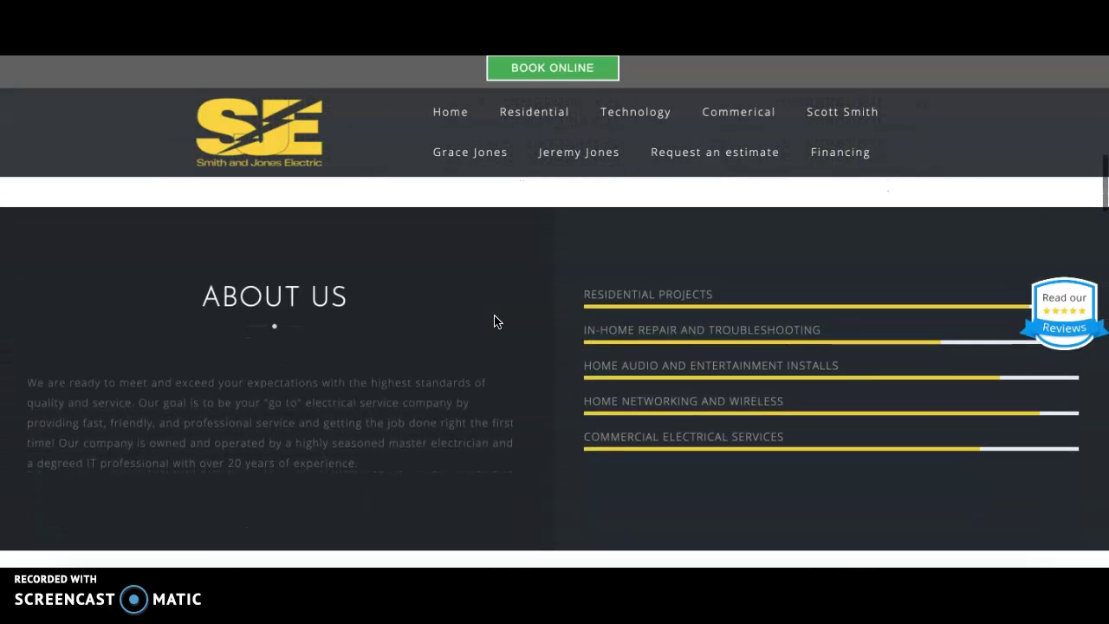
{"action": "scroll", "coordinate": [494, 320], "scroll_direction": "up", "scroll_amount": 10}
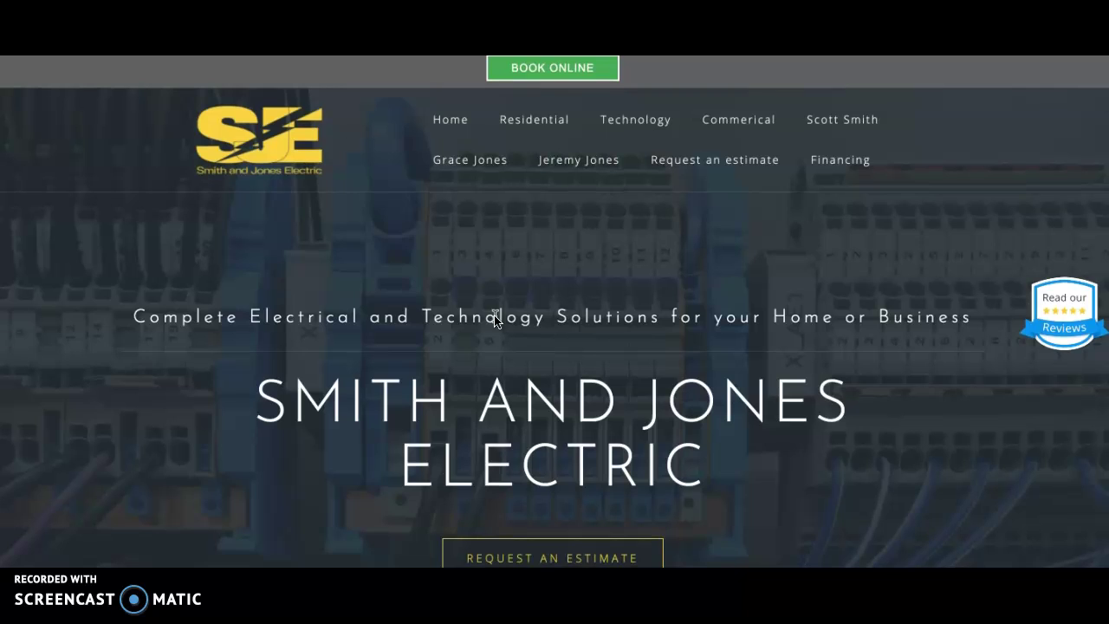
- Look over the home page's three service summaries again and go to the Residential page
{"action": "left_click", "coordinate": [490, 323]}
{"action": "scroll", "coordinate": [457, 376], "scroll_direction": "down", "scroll_amount": 3}
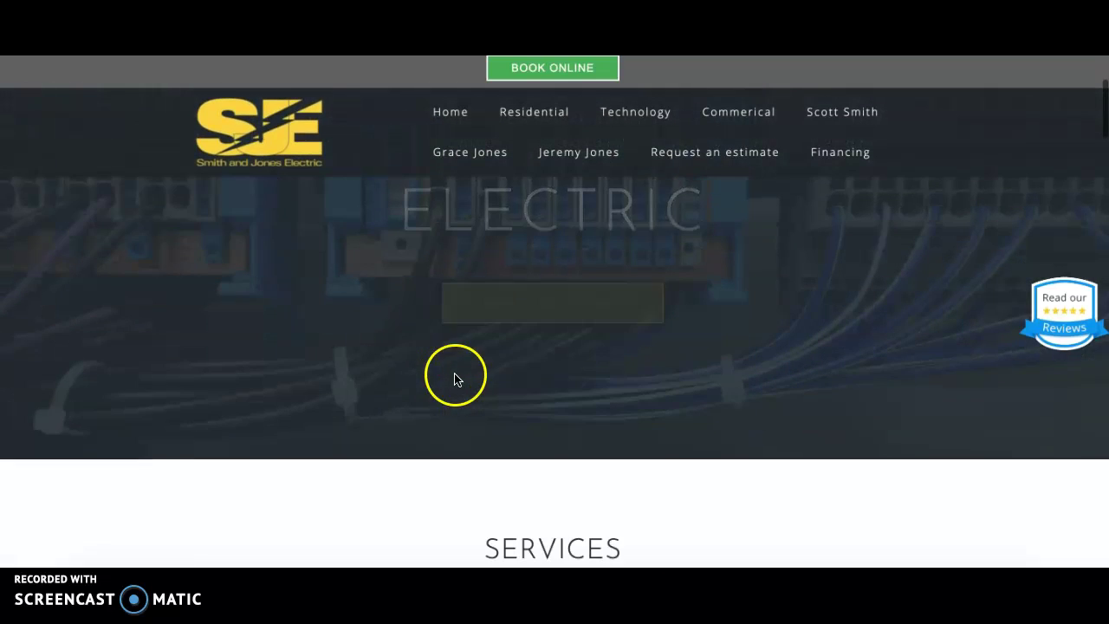
{"action": "scroll", "coordinate": [545, 392], "scroll_direction": "down", "scroll_amount": 3}
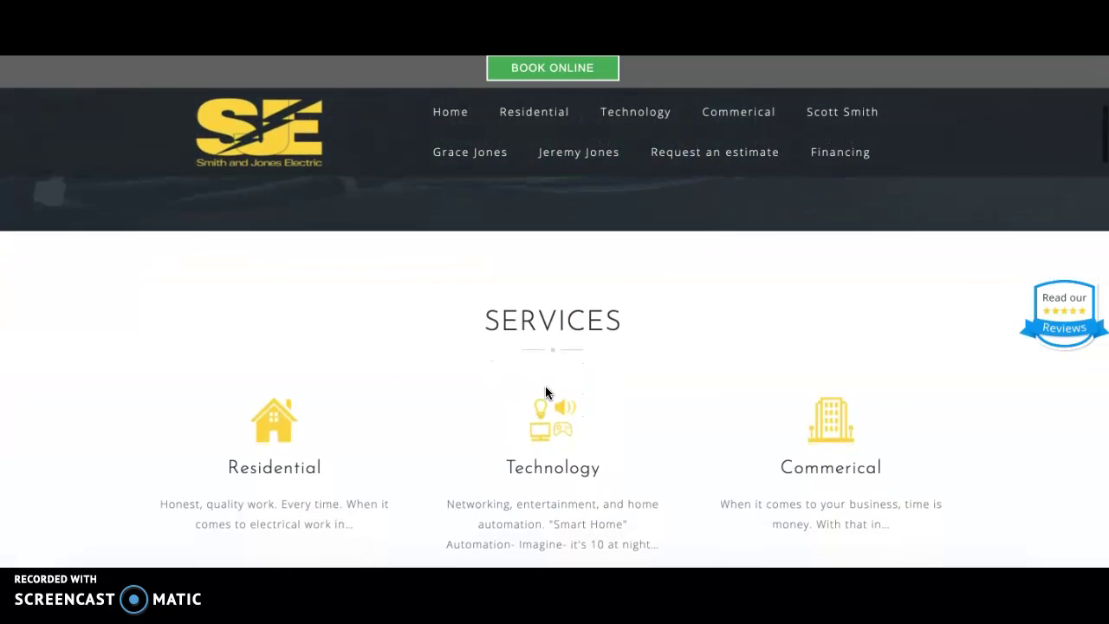
{"action": "scroll", "coordinate": [545, 393], "scroll_direction": "down", "scroll_amount": 5}
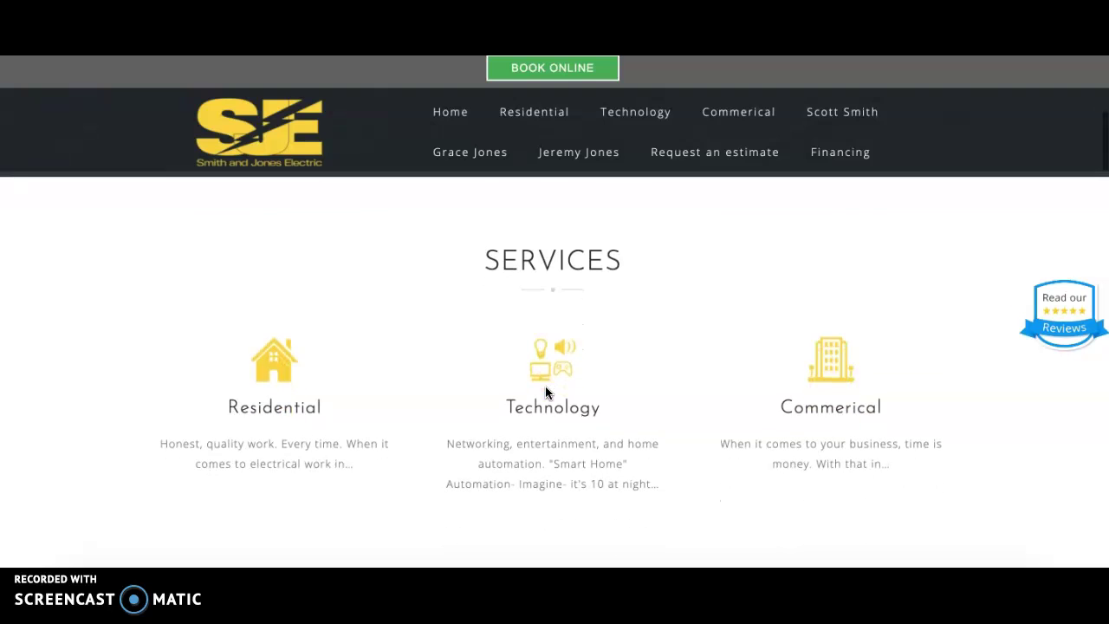
{"action": "scroll", "coordinate": [537, 354], "scroll_direction": "up", "scroll_amount": 10}
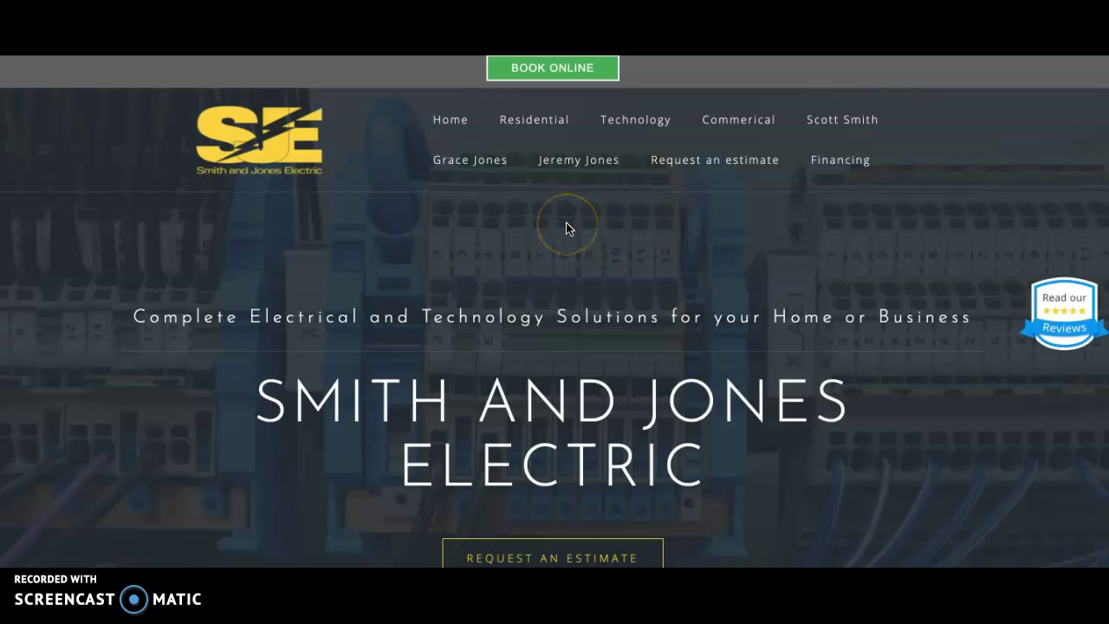
{"action": "left_click", "coordinate": [527, 126]}
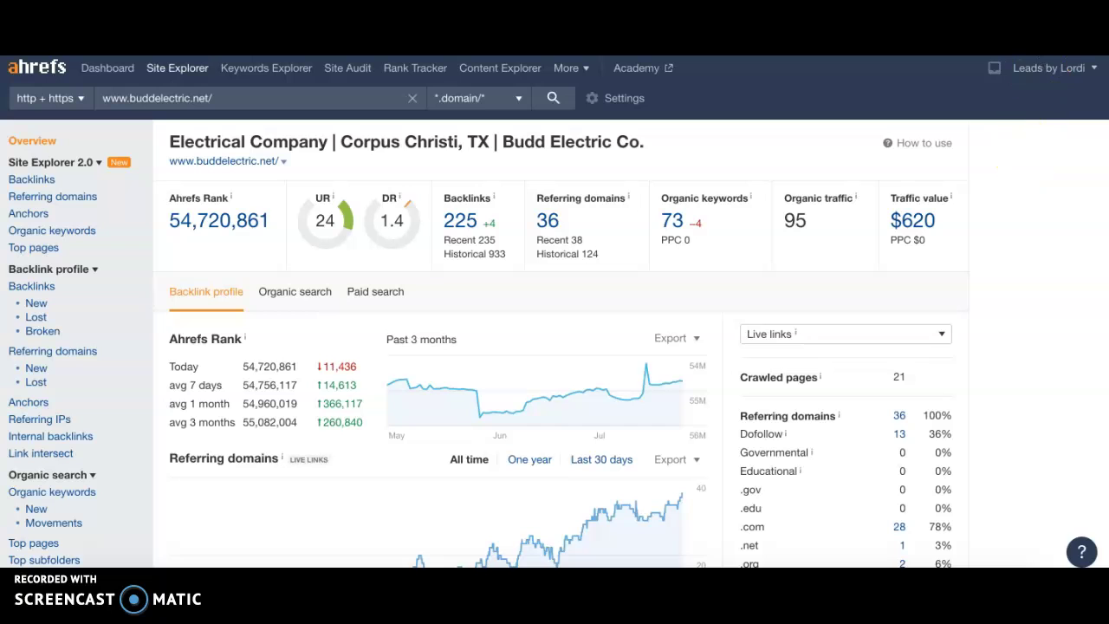
- Search Google for "electrician corpus christi" in a new browser tab and examine the local business listings below the map
{"action": "key", "text": "ctrl+t"}
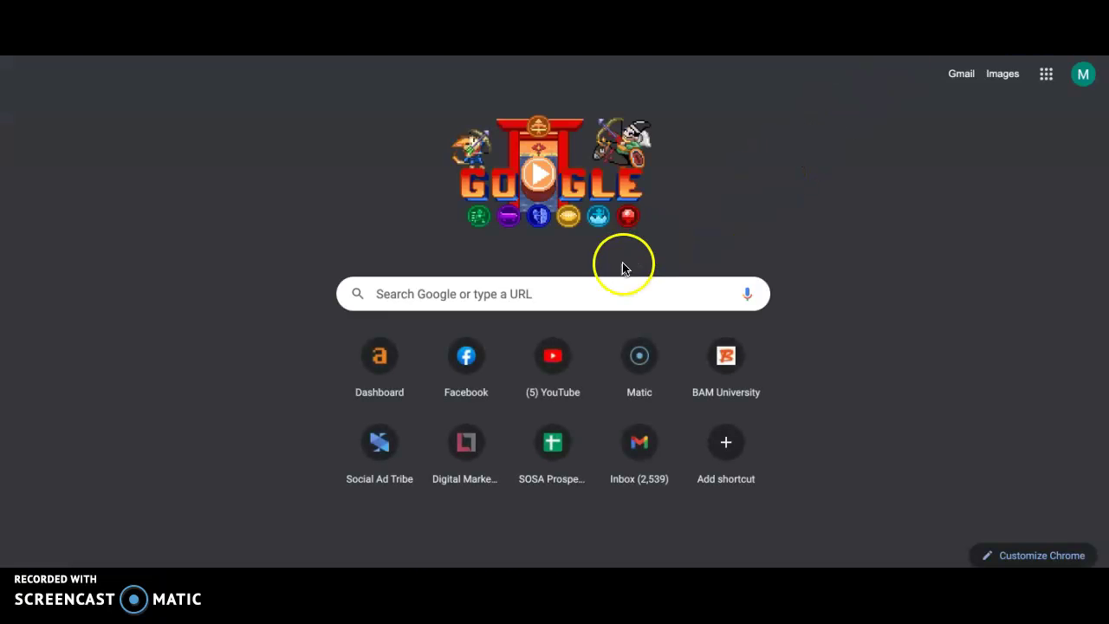
{"action": "left_click", "coordinate": [600, 293]}
{"action": "type", "text": "elec"}
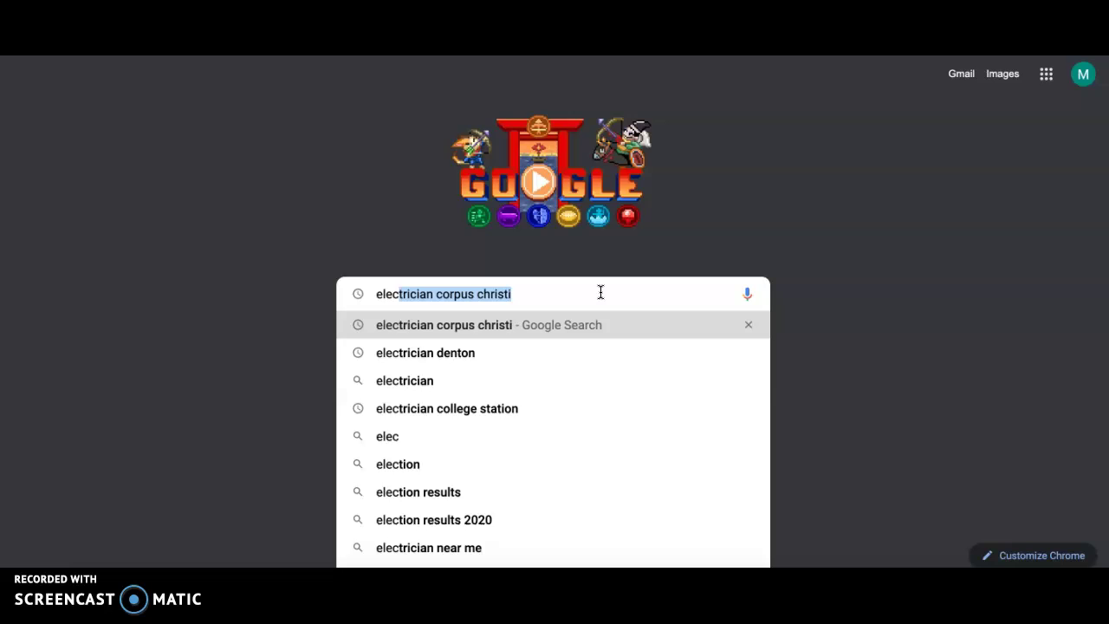
{"action": "key", "text": "Return"}
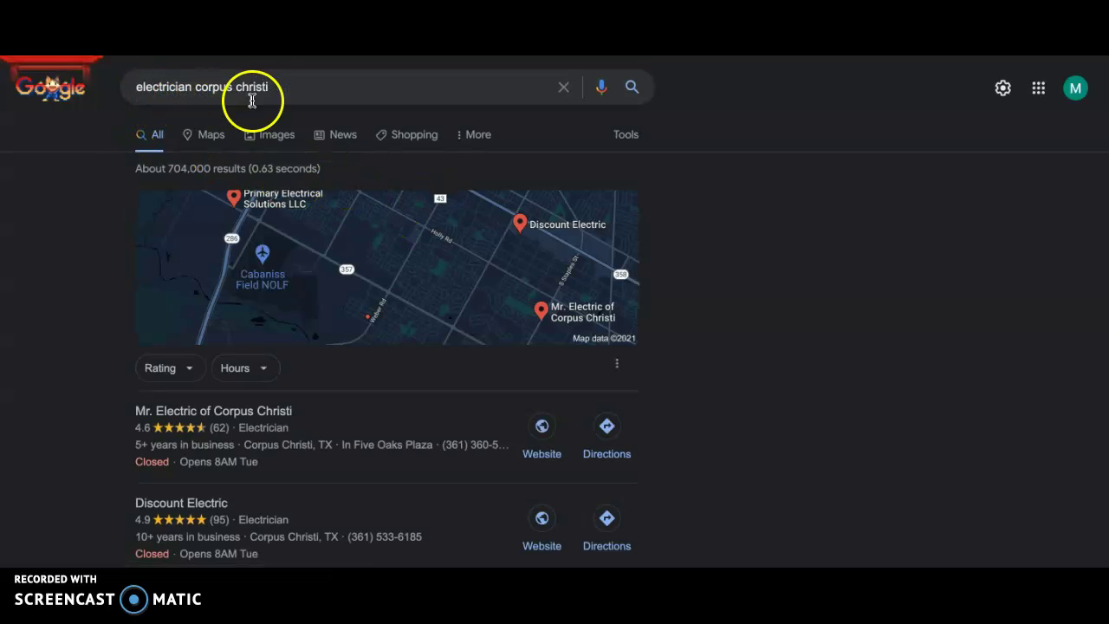
{"action": "scroll", "coordinate": [65, 345], "scroll_direction": "down", "scroll_amount": 1}
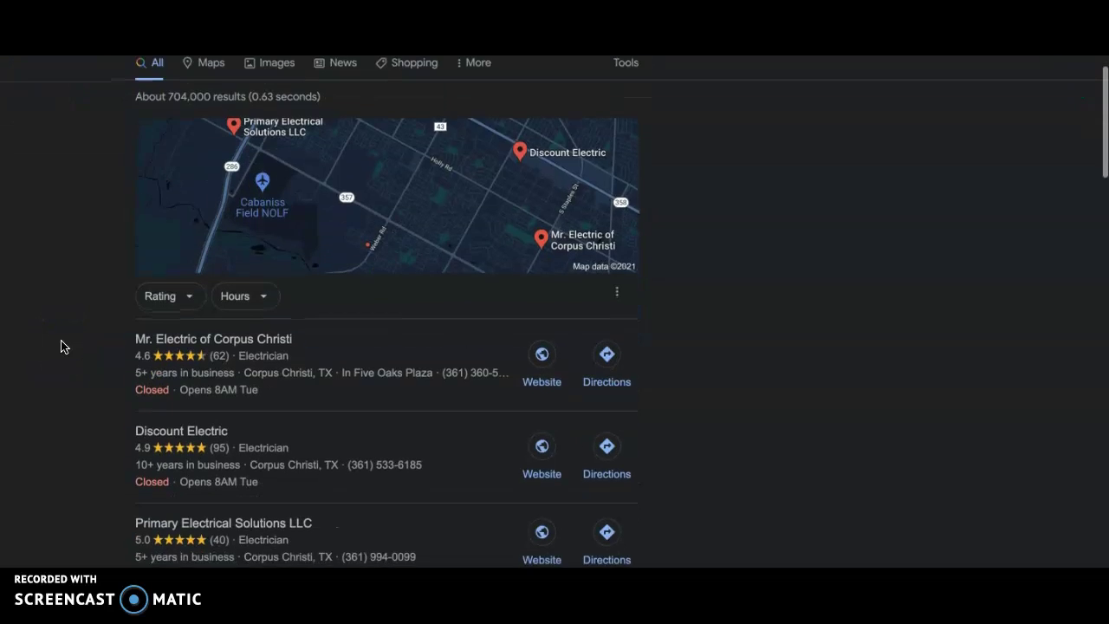
{"action": "scroll", "coordinate": [61, 346], "scroll_direction": "down", "scroll_amount": 2}
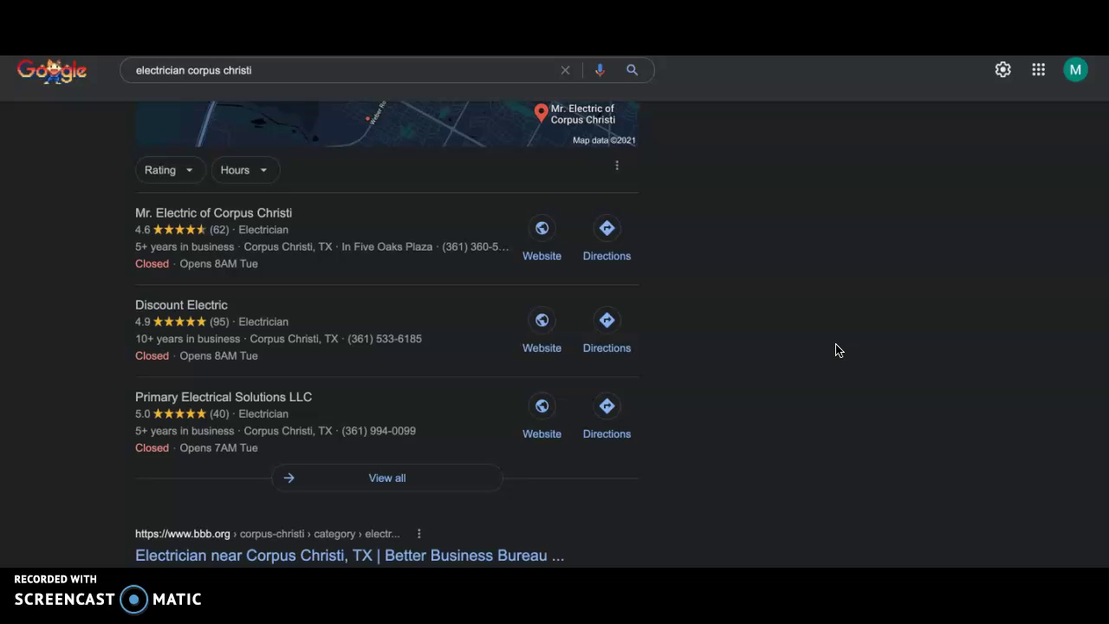
{"action": "left_click", "coordinate": [846, 299]}
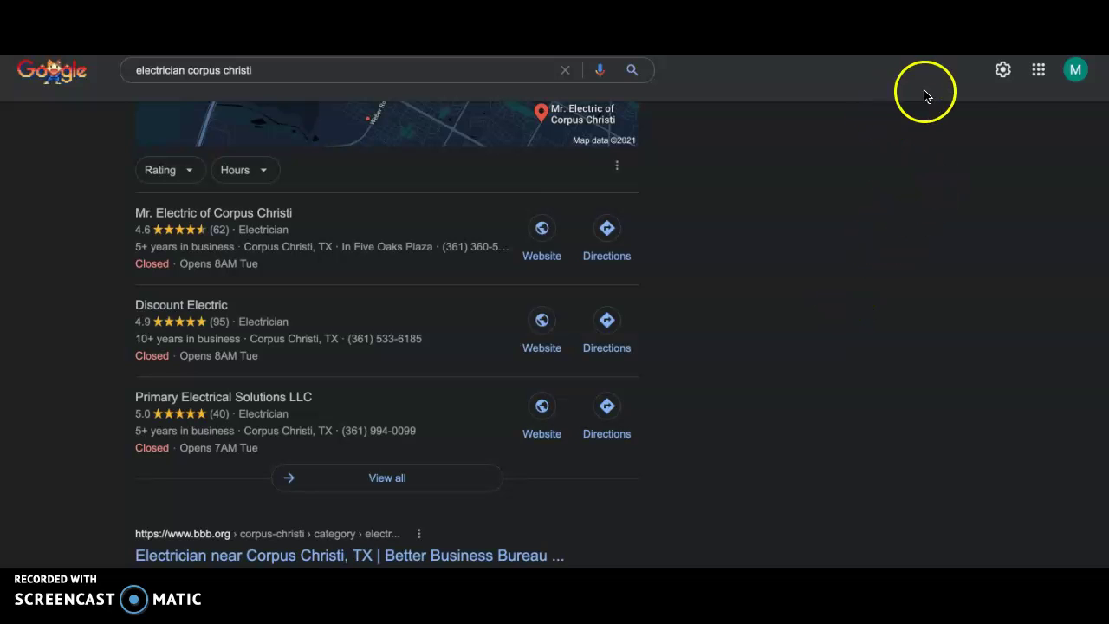
- Open the Lobo Leads website's home page in a new browser tab
{"action": "key", "text": "ctrl+t"}
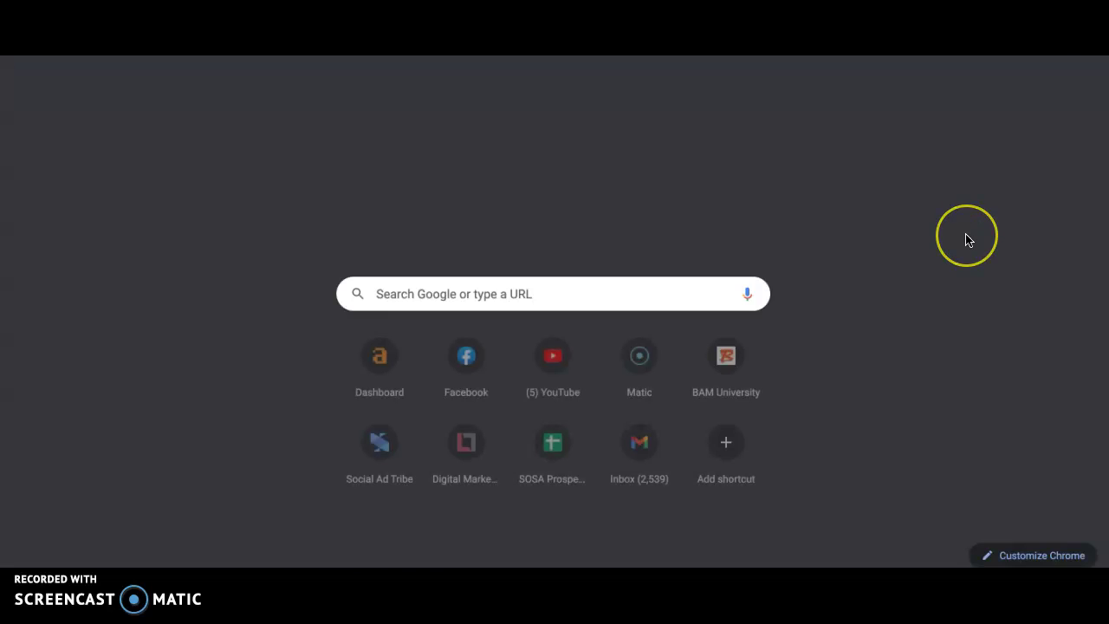
{"action": "type", "text": "lobo"}
{"action": "key", "text": "Return"}
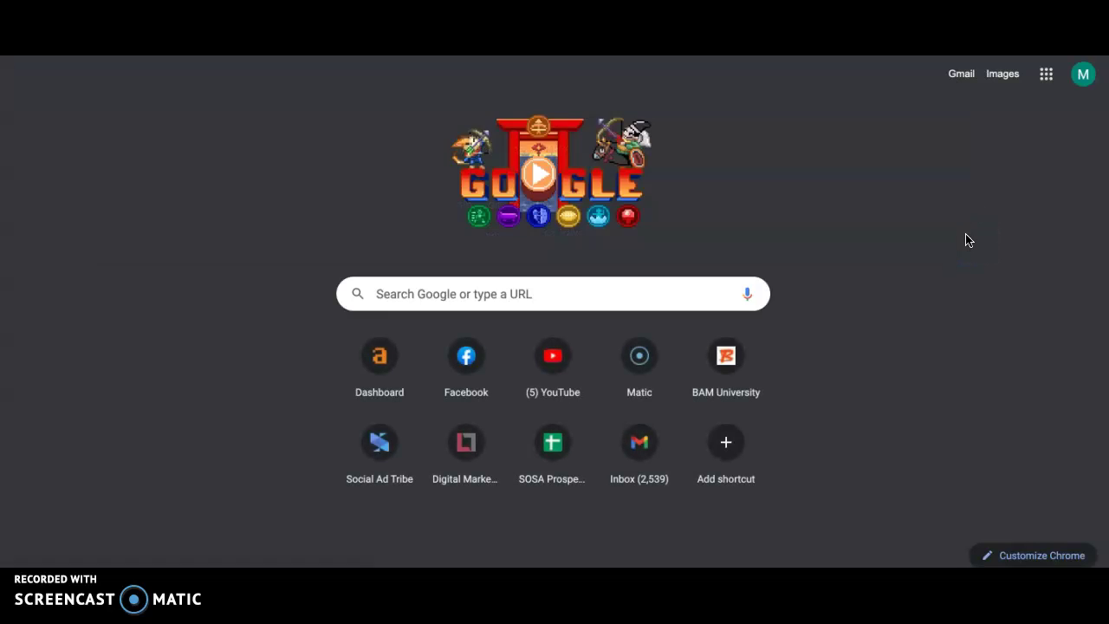
{"action": "left_click", "coordinate": [748, 297]}
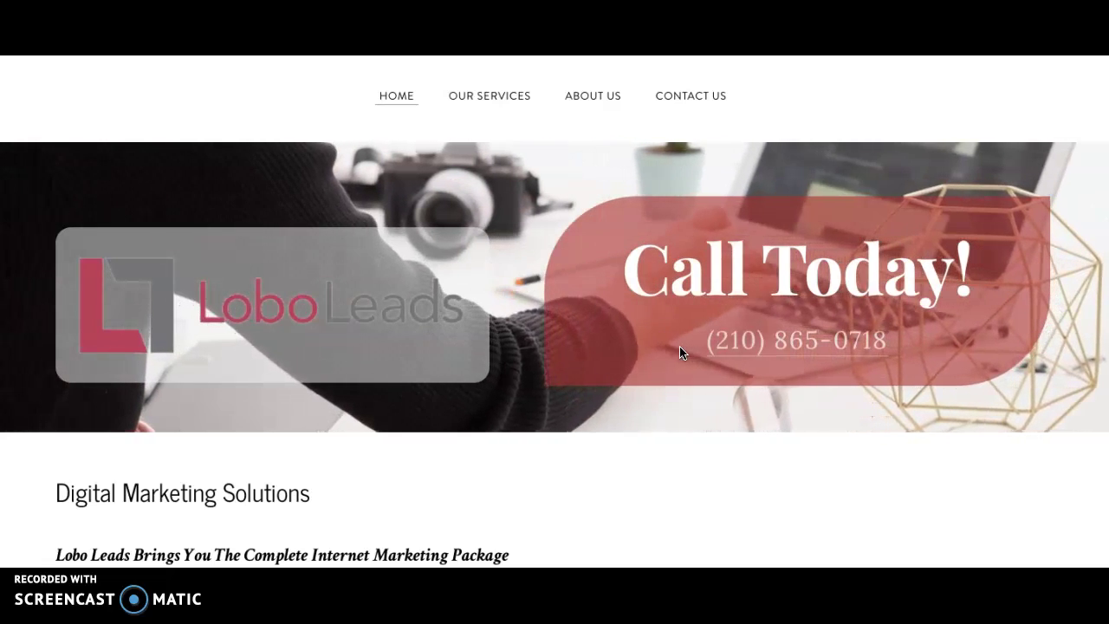
{"action": "left_click", "coordinate": [546, 357]}
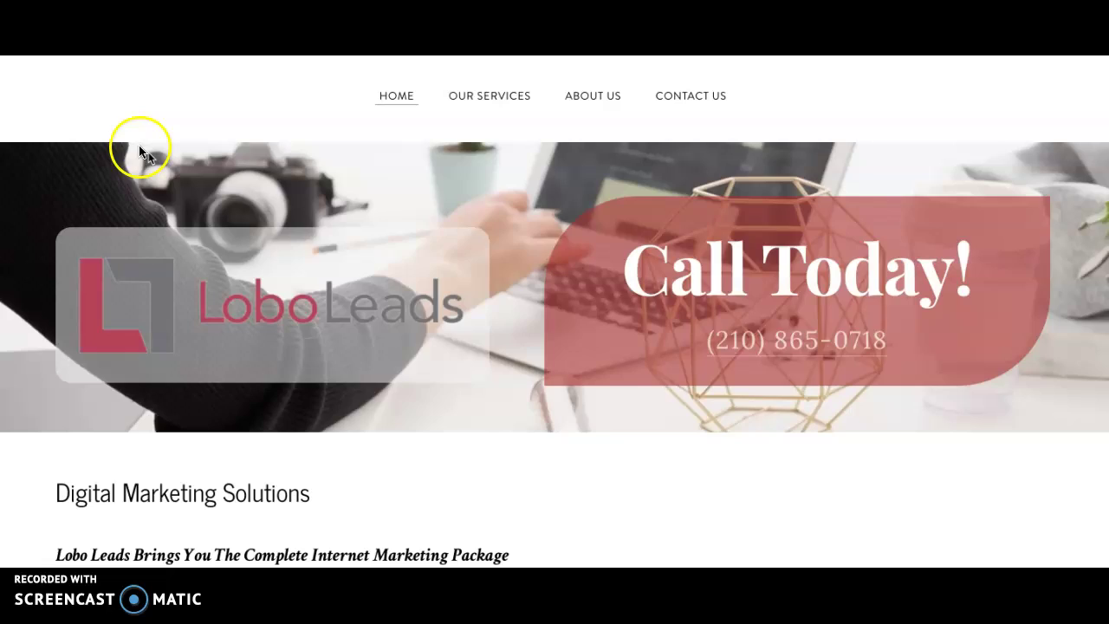